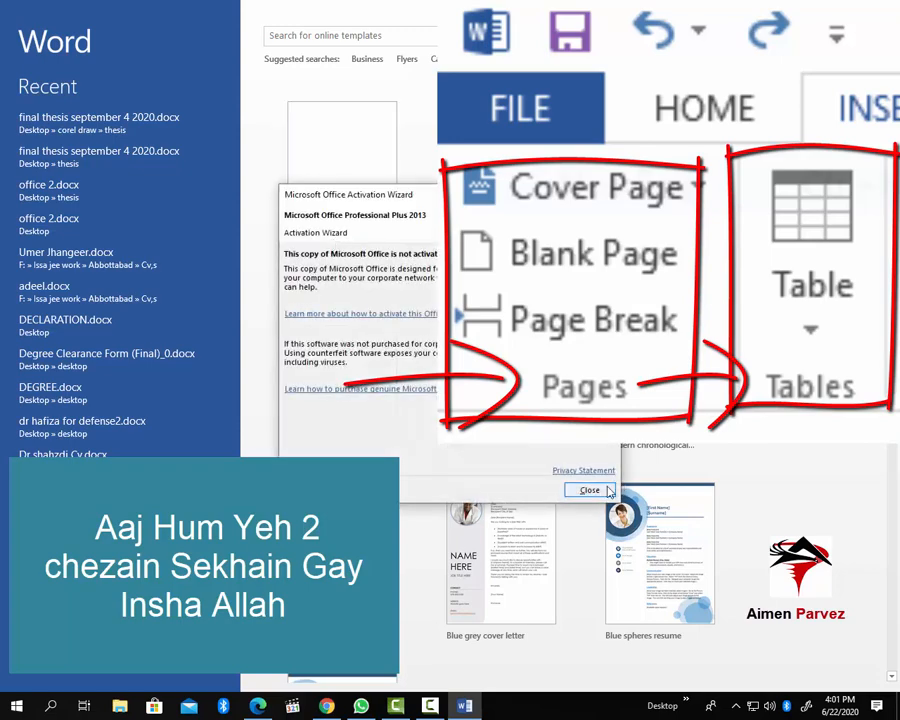
Close the Activation Wizard and create a new Blank document
{"action": "left_click", "coordinate": [589, 489]}
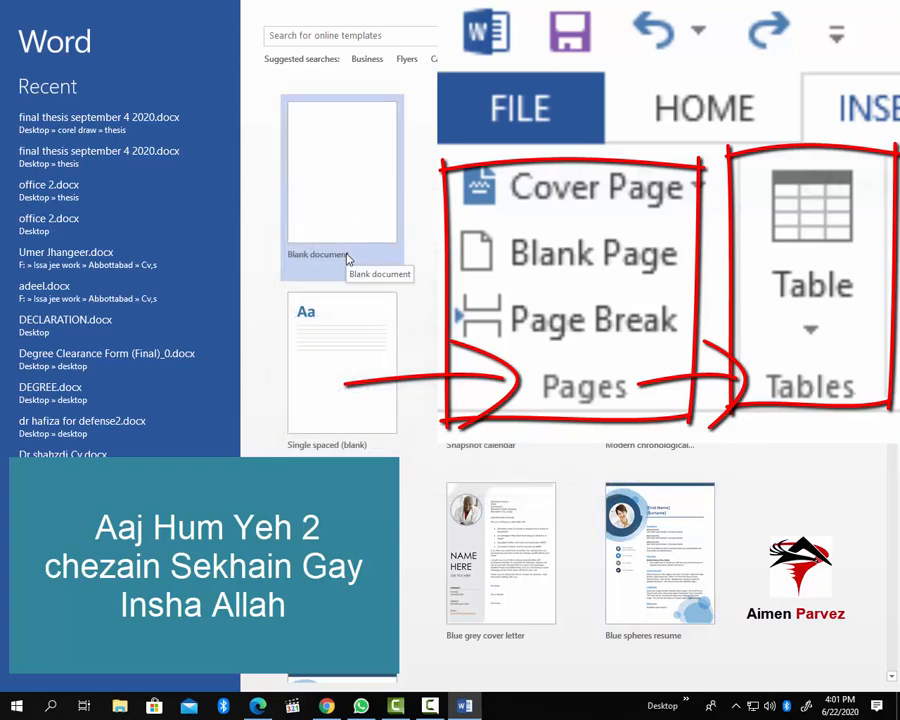
{"action": "left_click", "coordinate": [347, 259]}
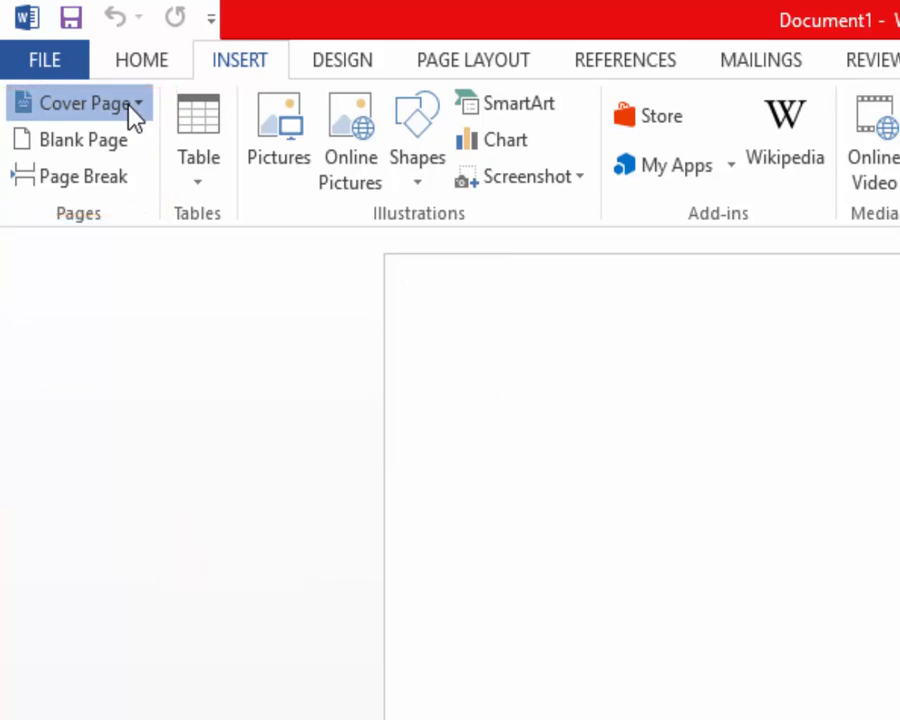
Browse the Cover Page gallery and insert the Slice (Light) design
{"action": "left_click", "coordinate": [133, 108]}
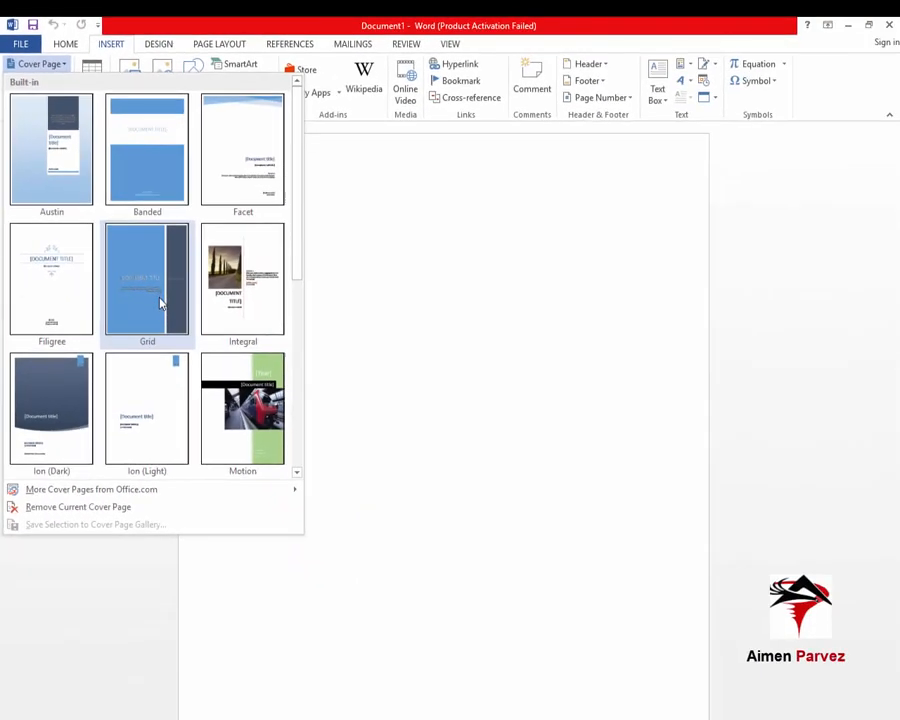
{"action": "scroll", "coordinate": [159, 310], "scroll_direction": "down", "scroll_amount": 3}
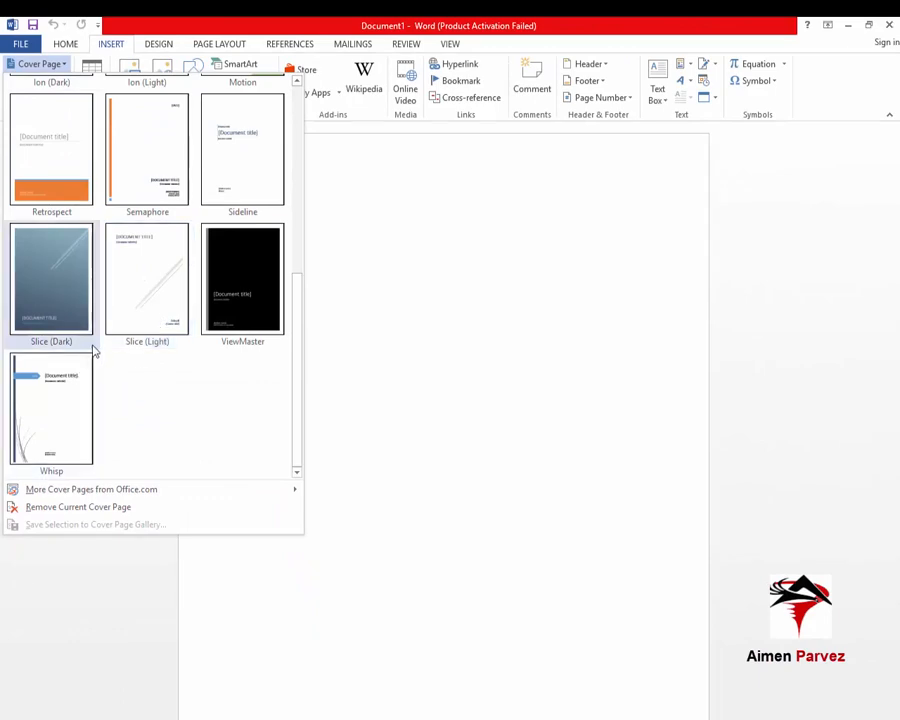
{"action": "scroll", "coordinate": [92, 347], "scroll_direction": "up", "scroll_amount": 3}
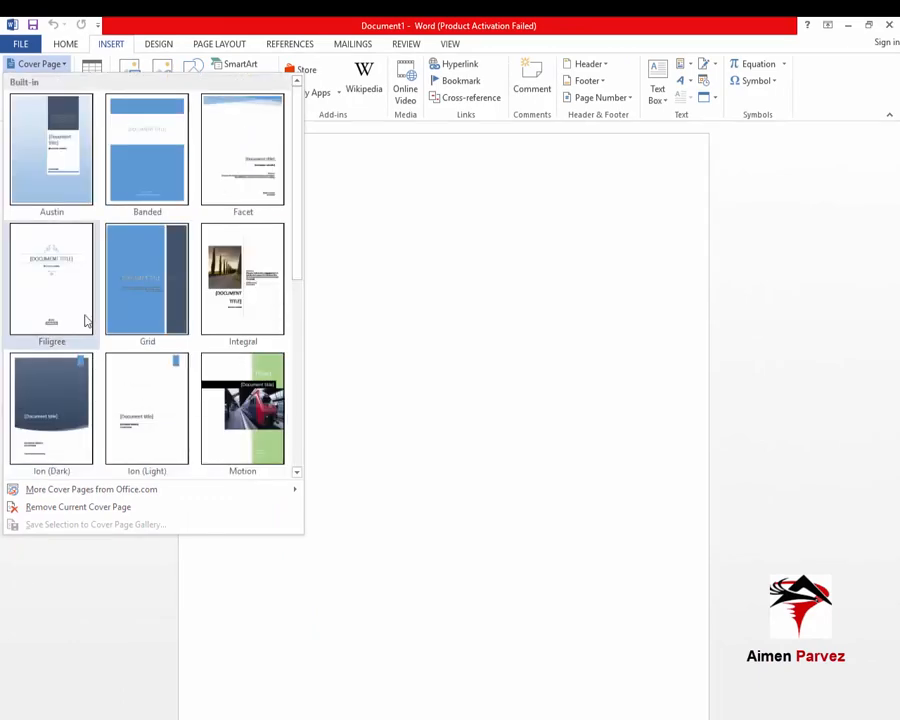
{"action": "scroll", "coordinate": [85, 298], "scroll_direction": "down", "scroll_amount": 3}
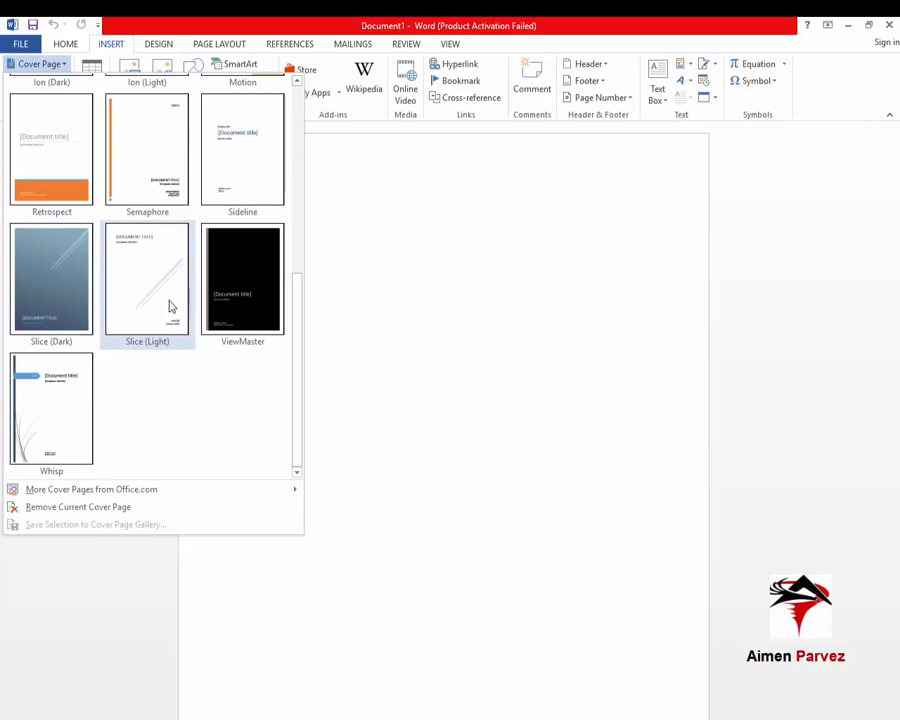
{"action": "left_click", "coordinate": [171, 306]}
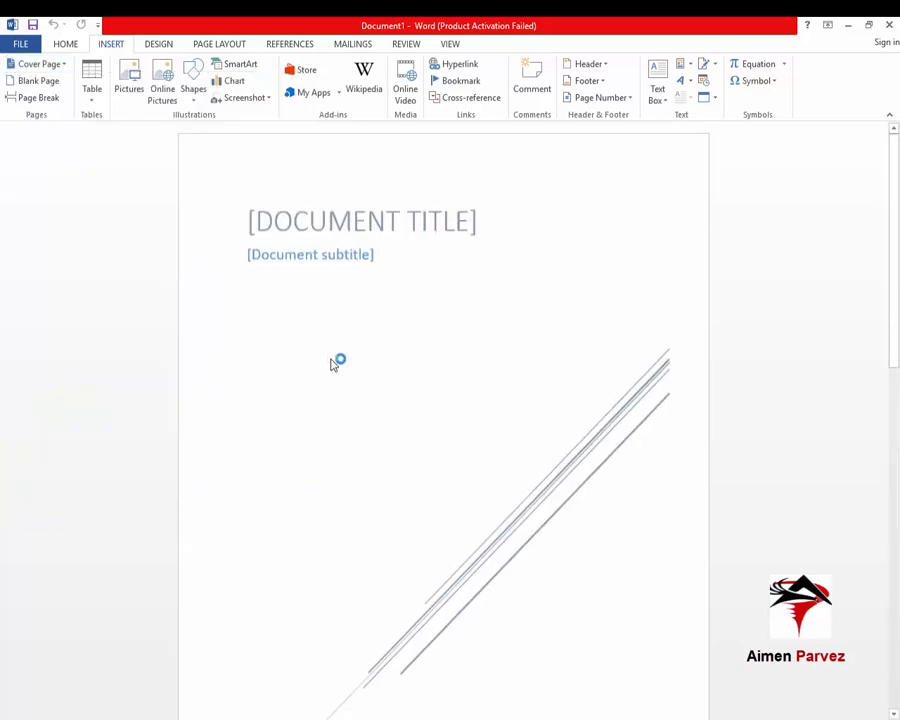
Type 'DFGDSFGDSFGDSFG' into the cover page's Document Title placeholder
{"action": "scroll", "coordinate": [333, 356], "scroll_direction": "down", "scroll_amount": 5}
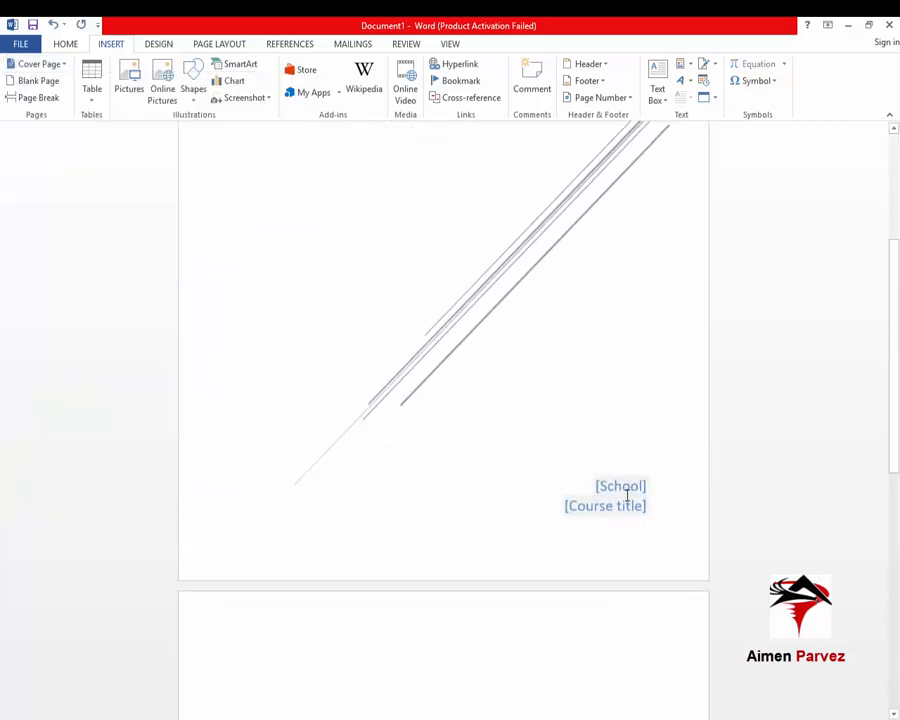
{"action": "left_click", "coordinate": [627, 490]}
{"action": "scroll", "coordinate": [440, 372], "scroll_direction": "up", "scroll_amount": 5}
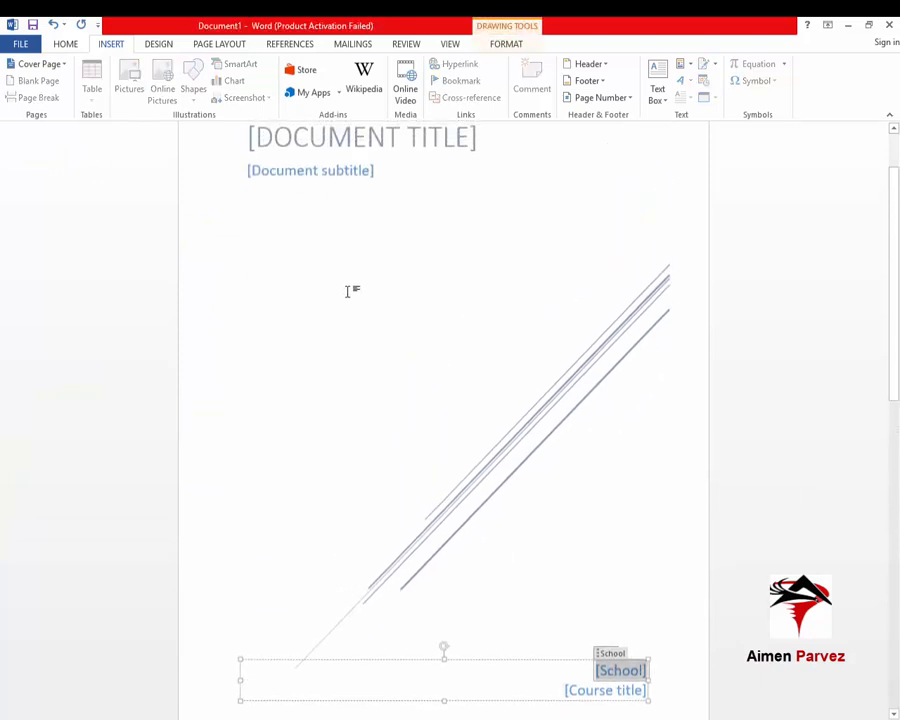
{"action": "left_click", "coordinate": [327, 256]}
{"action": "left_click", "coordinate": [375, 228]}
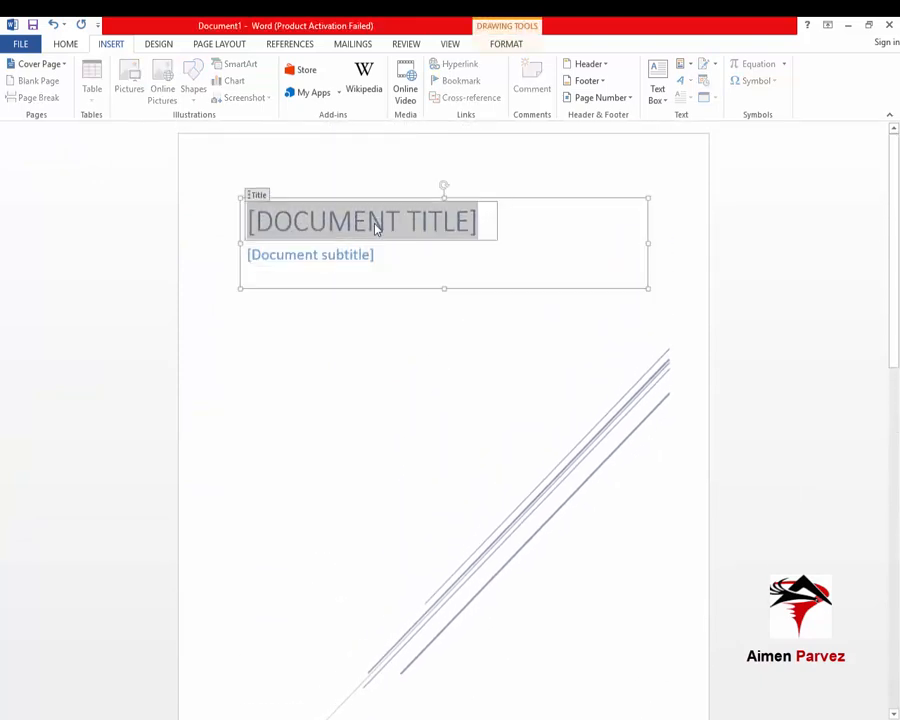
{"action": "type", "text": "DFGDSFGDSFGDSFG"}
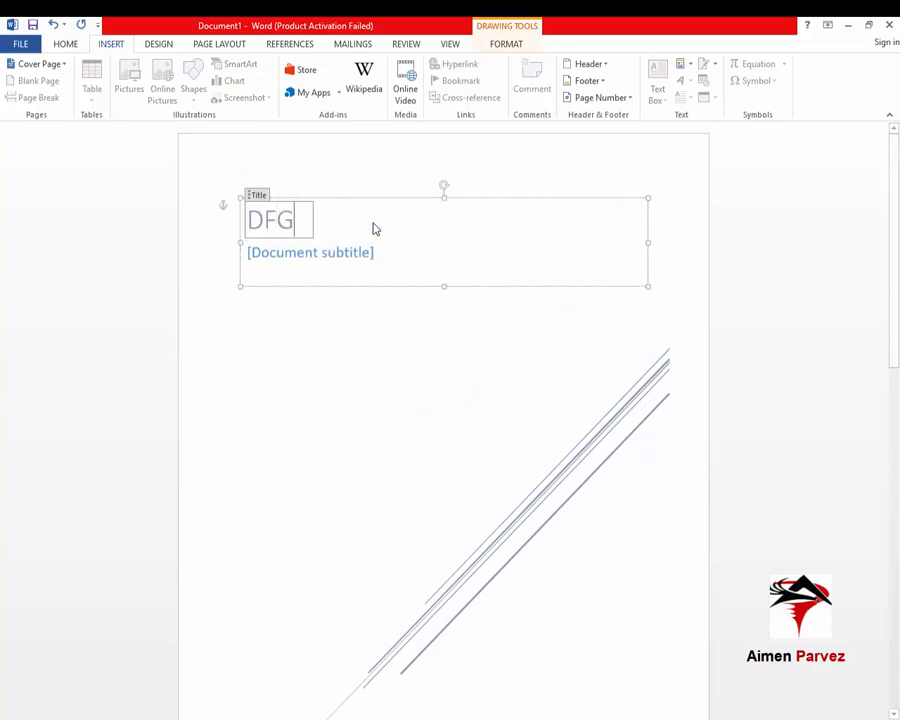
Enter 'fgdsfg' as the subtitle, then undo the edits and the cover page
{"action": "left_click", "coordinate": [327, 252]}
{"action": "type", "text": "fgdsfg"}
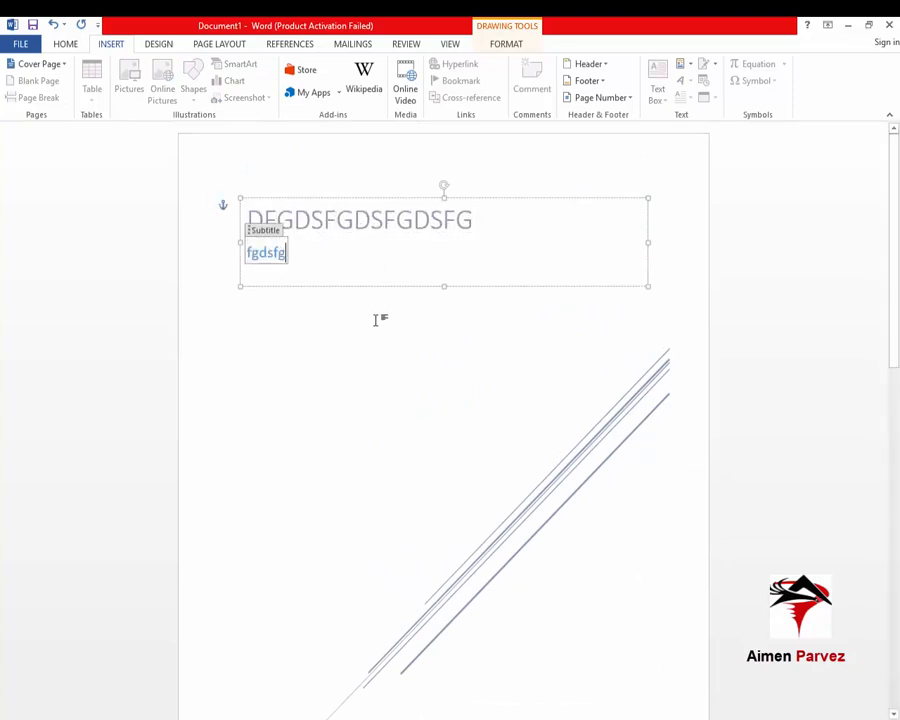
{"action": "scroll", "coordinate": [420, 360], "scroll_direction": "down", "scroll_amount": 3}
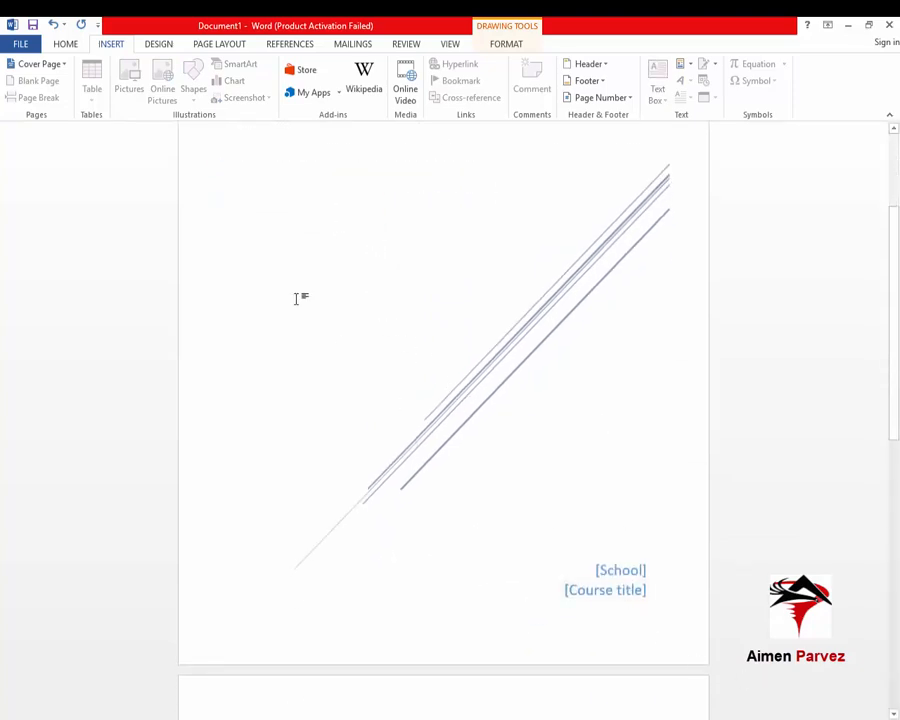
{"action": "key", "text": "ctrl+z"}
{"action": "key", "text": "ctrl+z"}
{"action": "key", "text": "ctrl+z"}
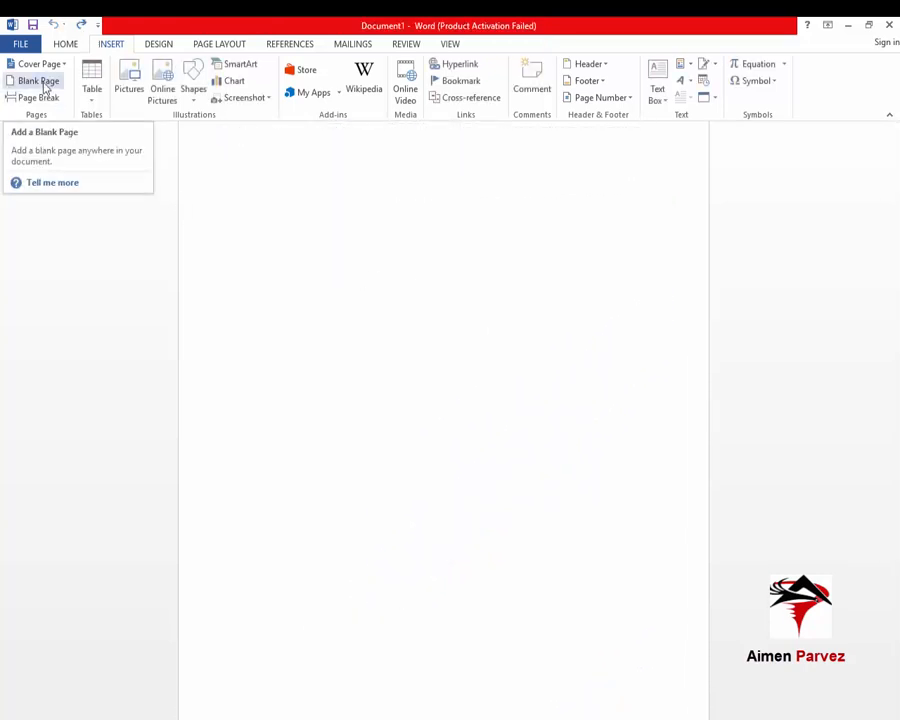
Insert three blank pages, scrolling through the document to check each one
{"action": "left_click", "coordinate": [40, 82]}
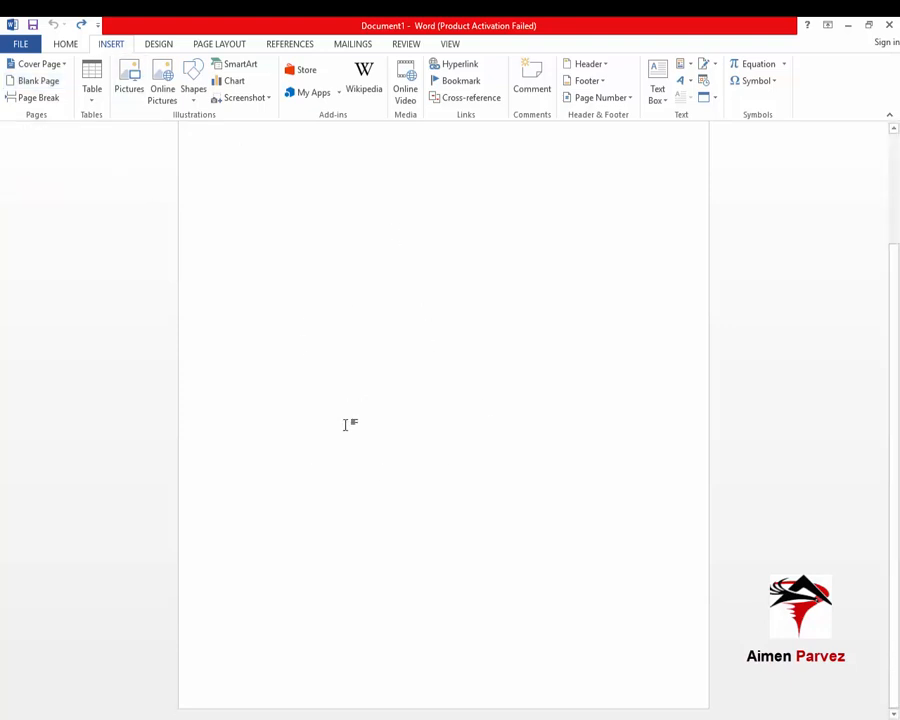
{"action": "scroll", "coordinate": [345, 425], "scroll_direction": "up", "scroll_amount": 3}
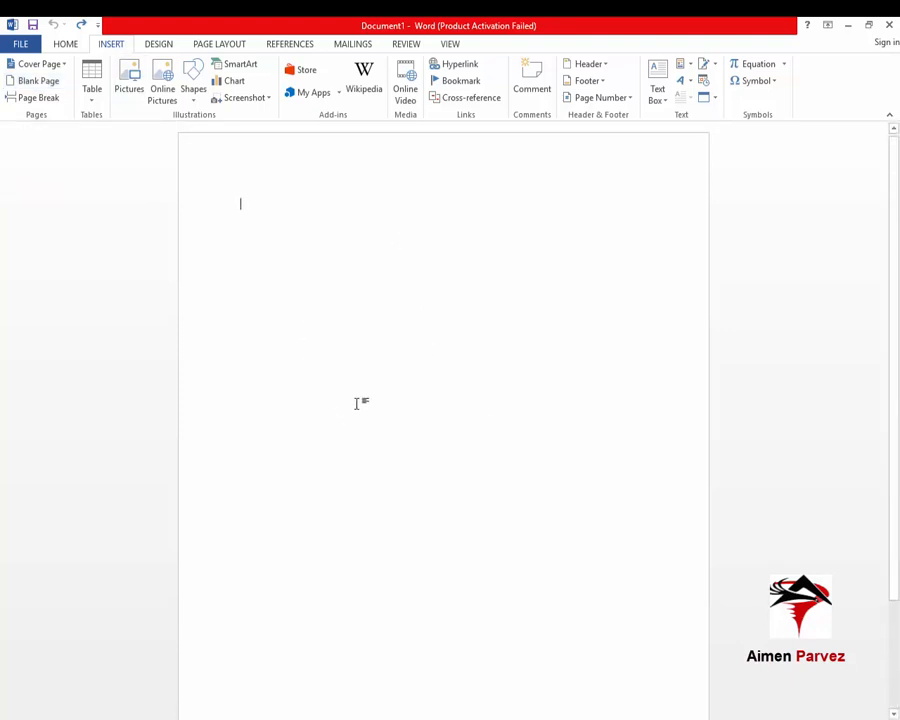
{"action": "left_click", "coordinate": [49, 88]}
{"action": "scroll", "coordinate": [396, 508], "scroll_direction": "down", "scroll_amount": 3}
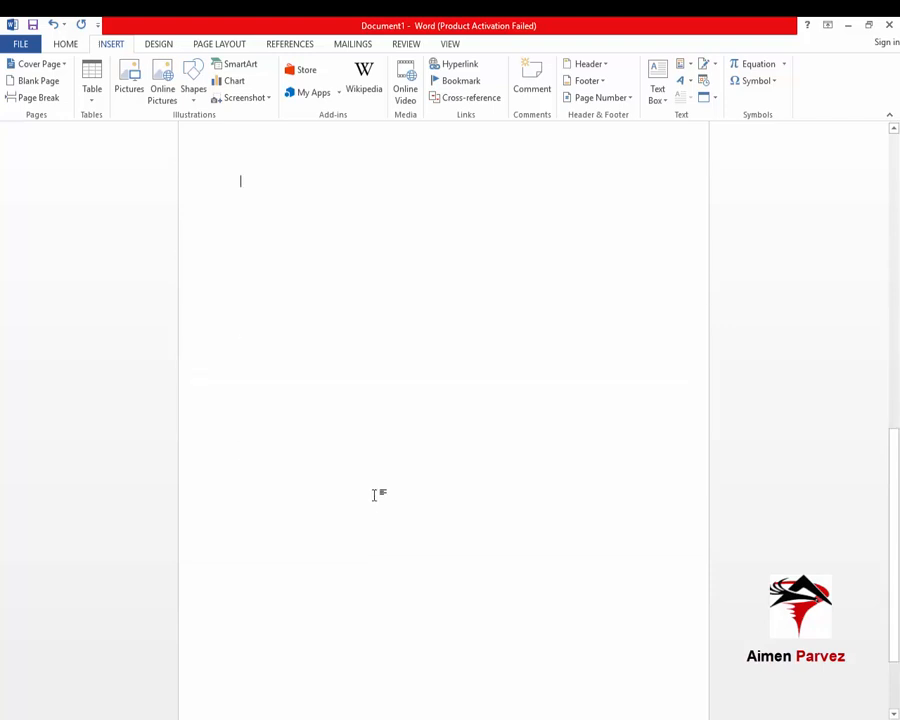
{"action": "scroll", "coordinate": [368, 474], "scroll_direction": "up", "scroll_amount": 5}
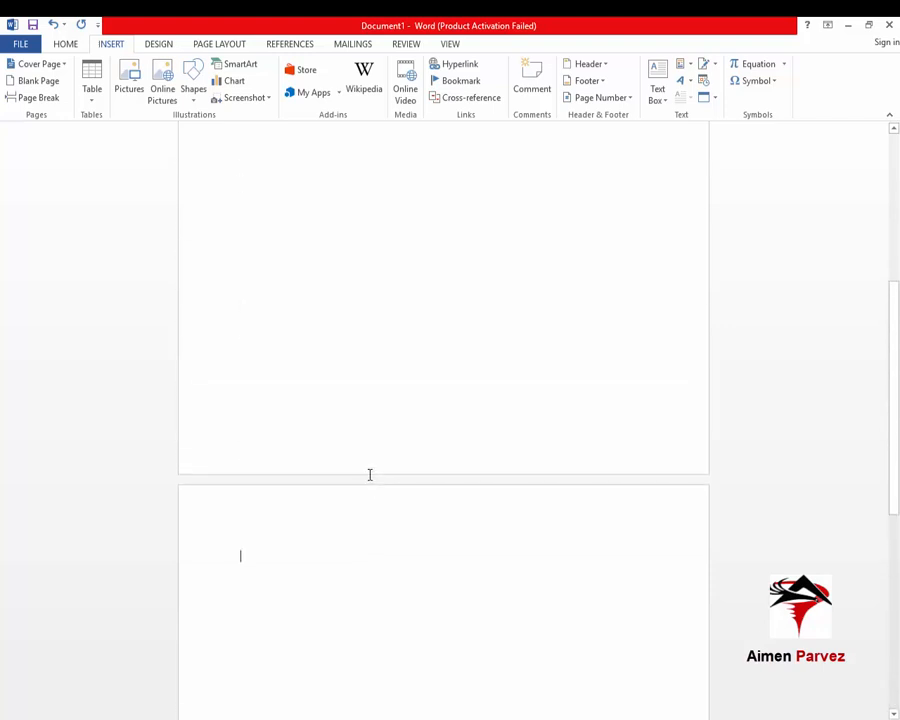
{"action": "scroll", "coordinate": [369, 474], "scroll_direction": "up", "scroll_amount": 5}
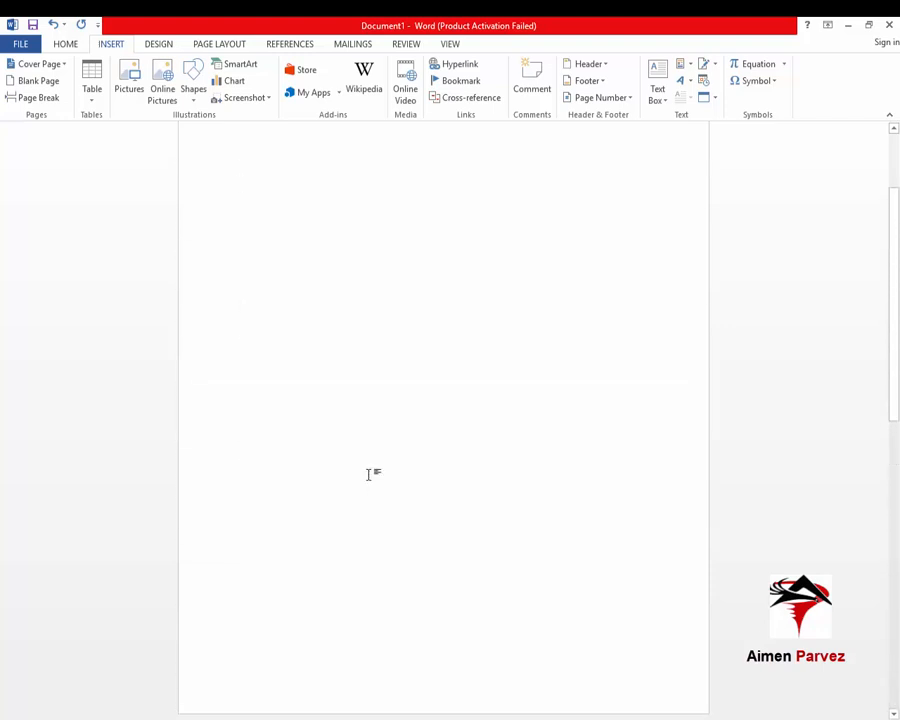
{"action": "left_click", "coordinate": [48, 87]}
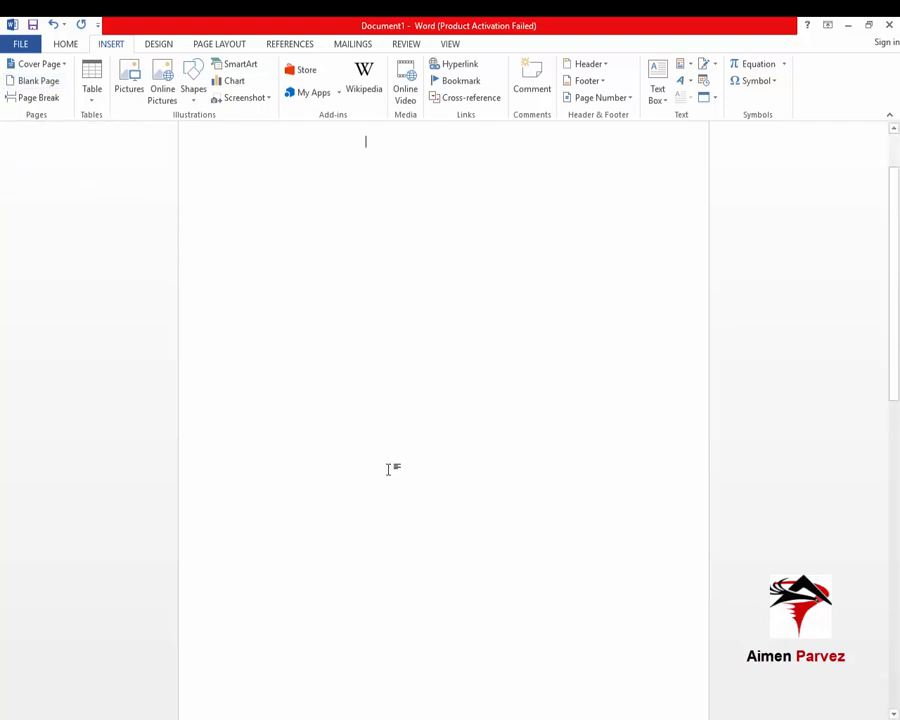
{"action": "scroll", "coordinate": [388, 470], "scroll_direction": "up", "scroll_amount": 5}
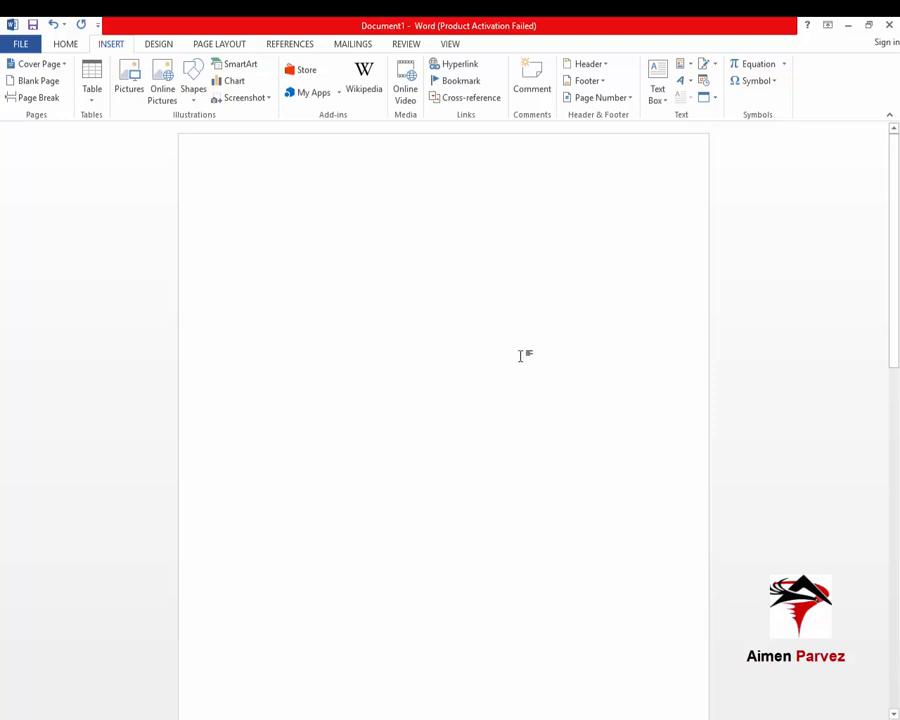
{"action": "scroll", "coordinate": [520, 424], "scroll_direction": "down", "scroll_amount": 5}
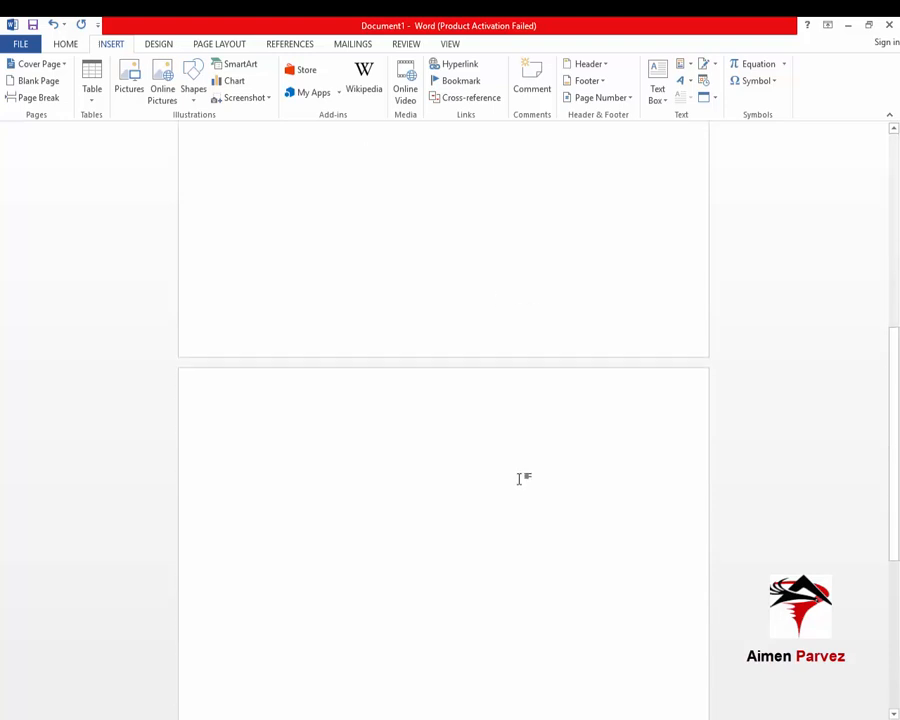
{"action": "scroll", "coordinate": [520, 478], "scroll_direction": "up", "scroll_amount": 5}
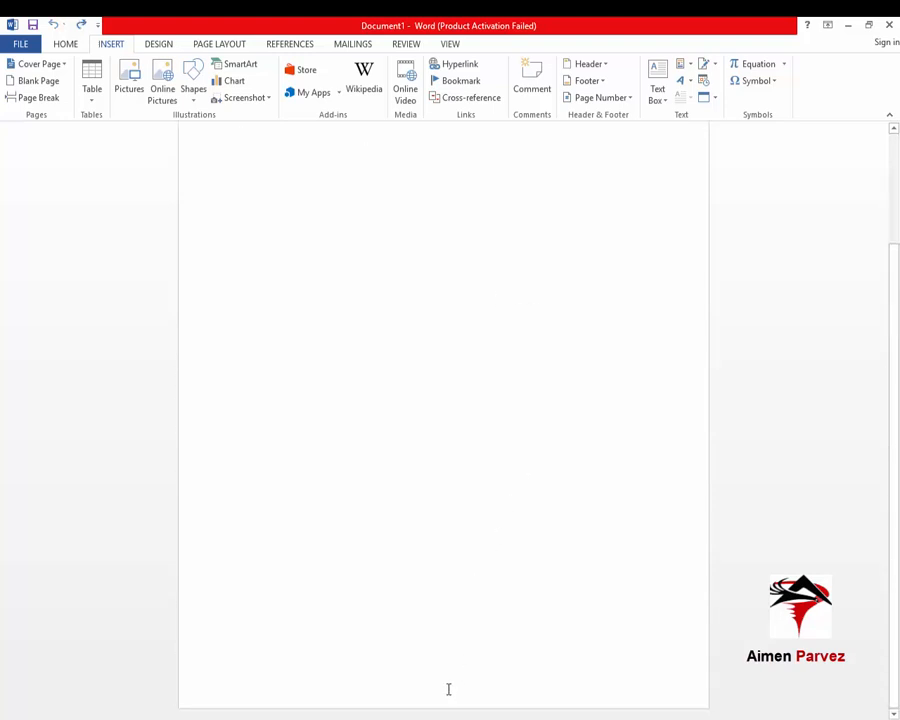
{"action": "triple_click", "coordinate": [338, 236]}
{"action": "key", "text": "ctrl+z"}
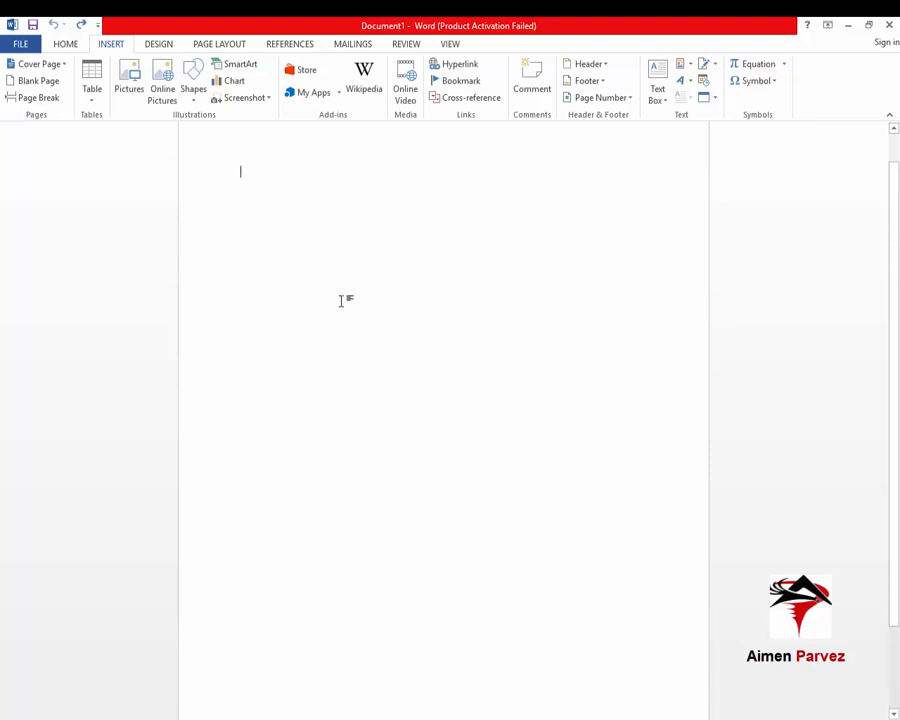
{"action": "type", "text": "dsfajsfhjshfkas lfkasj lfjaskdfj"}
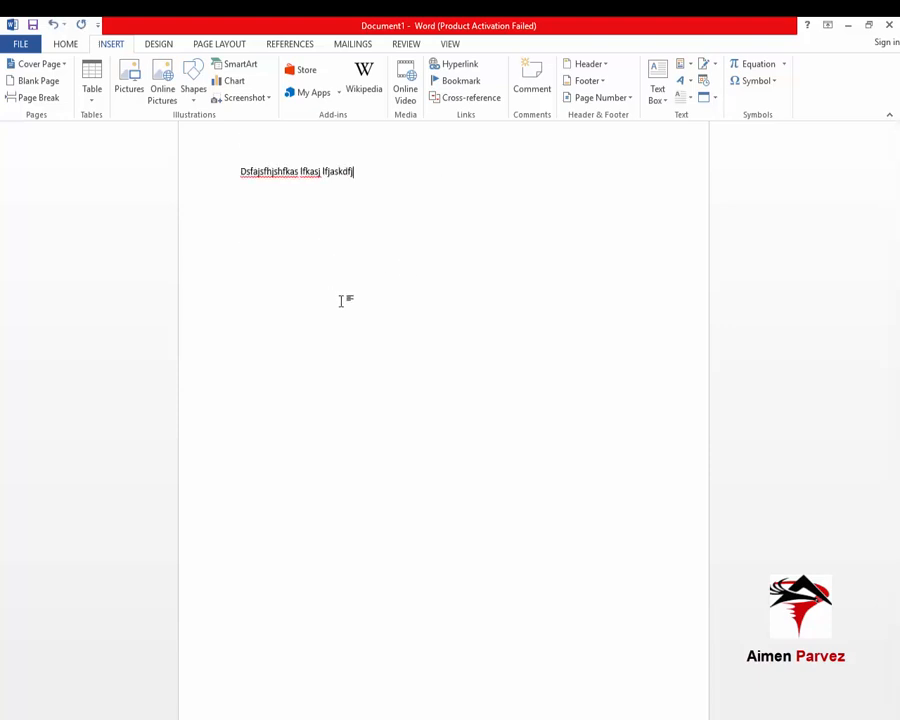
{"action": "type", "text": "fjfdsjafkljasfdas"}
{"action": "key", "text": "Return"}
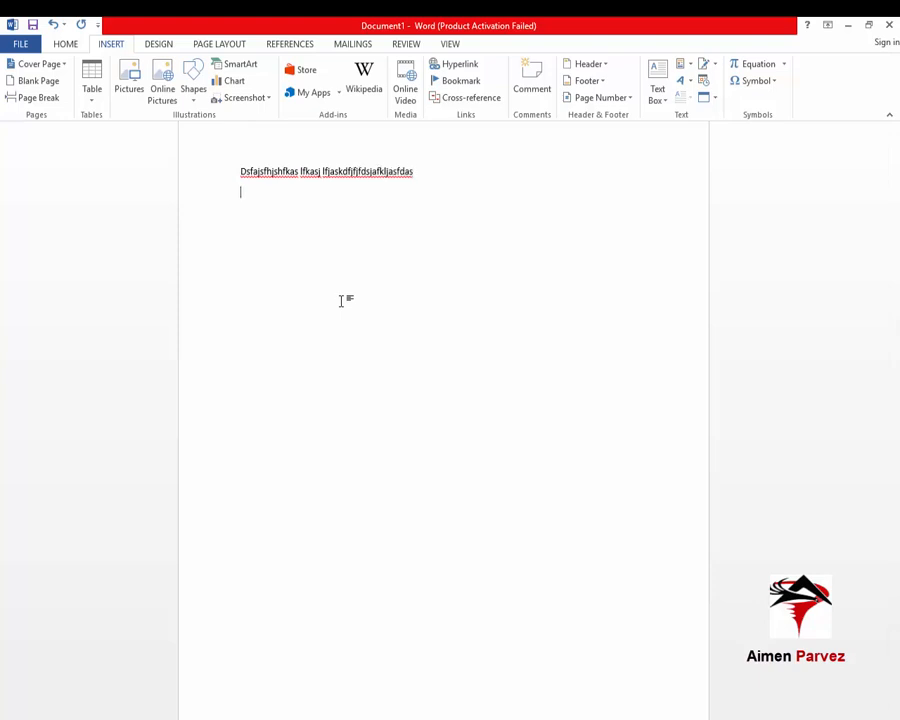
{"action": "type", "text": "kljasfdas Kjdasflkjasldfkjkld faksfj aj lksdjd fja"}
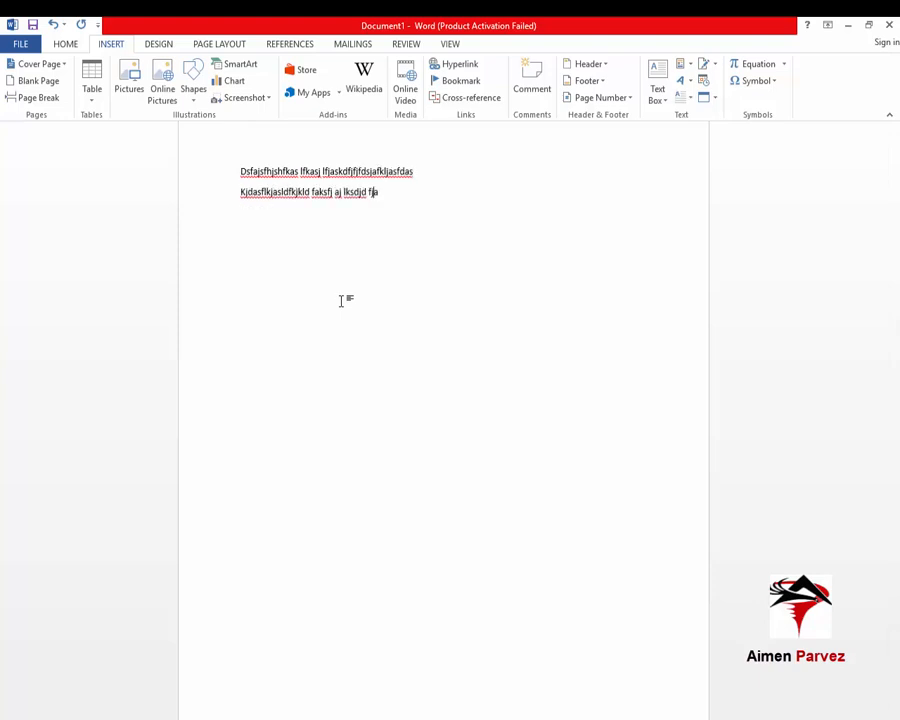
{"action": "type", "text": "s Sdklfjs fljfljasflkjaslfk as"}
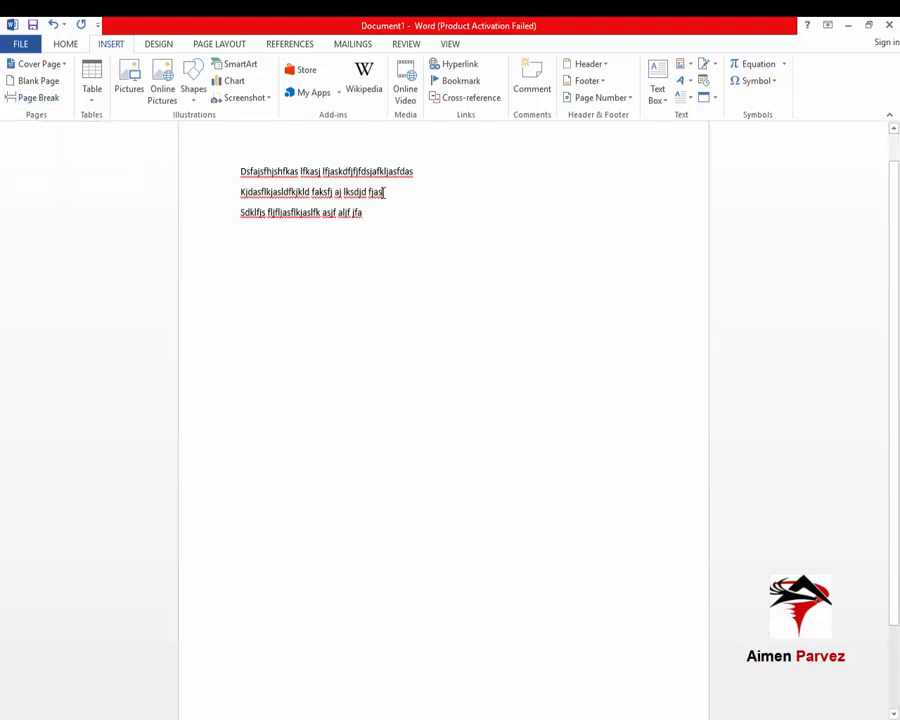
{"action": "scroll", "coordinate": [385, 530], "scroll_direction": "down", "scroll_amount": 2}
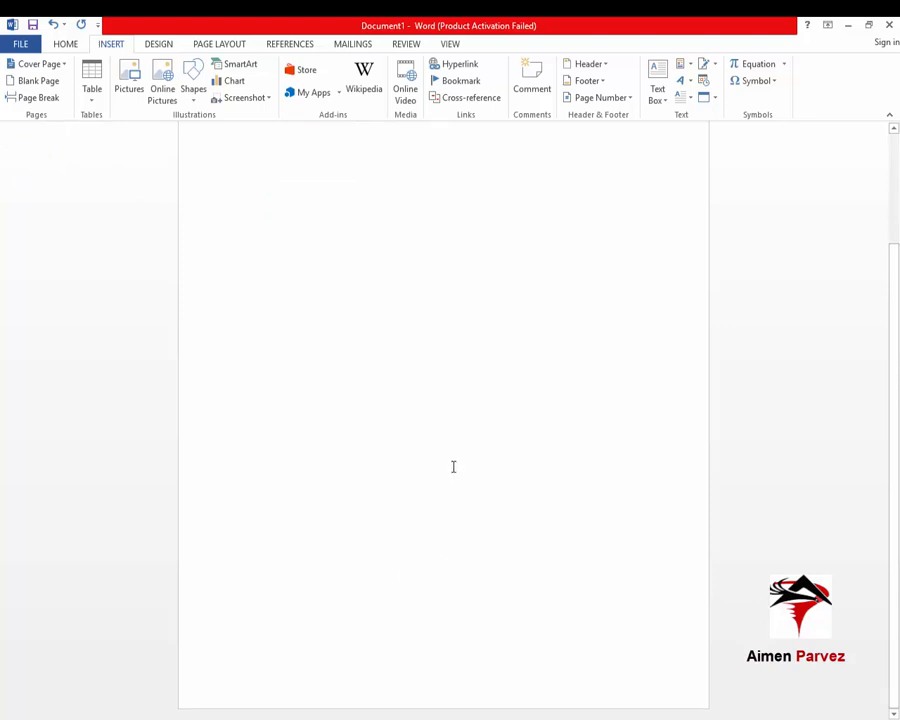
{"action": "scroll", "coordinate": [453, 467], "scroll_direction": "up", "scroll_amount": 3}
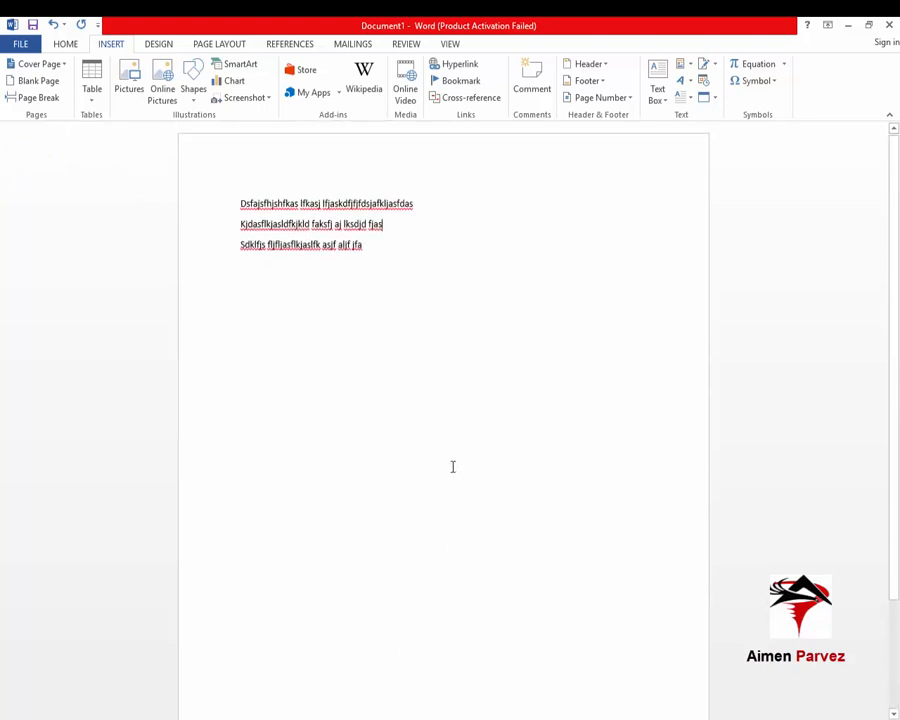
Insert a page break before the third line, confirm it moved, and return to Home
{"action": "left_click", "coordinate": [46, 101]}
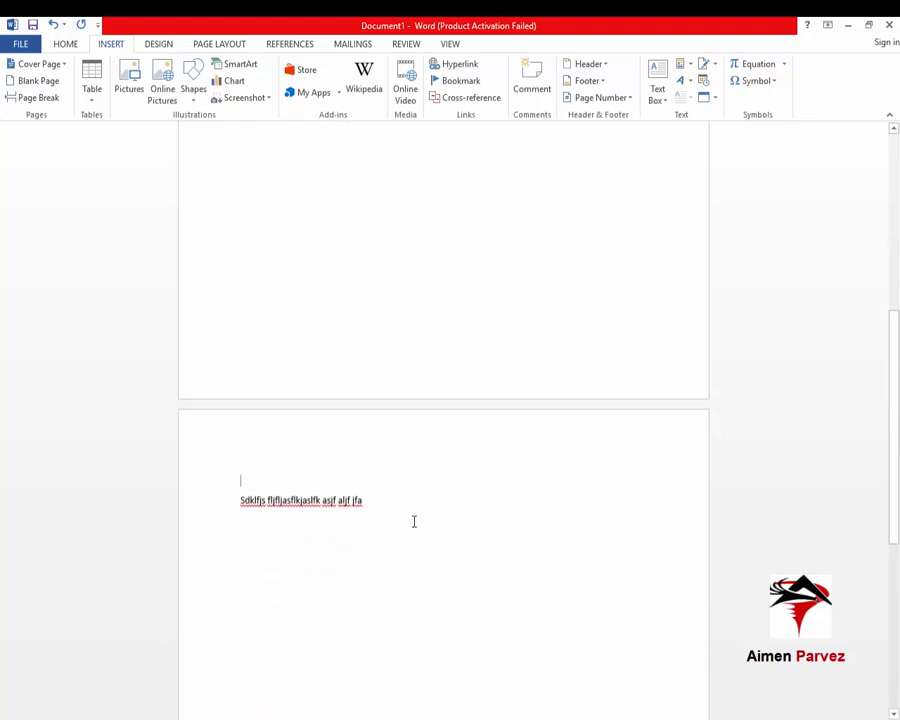
{"action": "scroll", "coordinate": [410, 515], "scroll_direction": "down", "scroll_amount": 3}
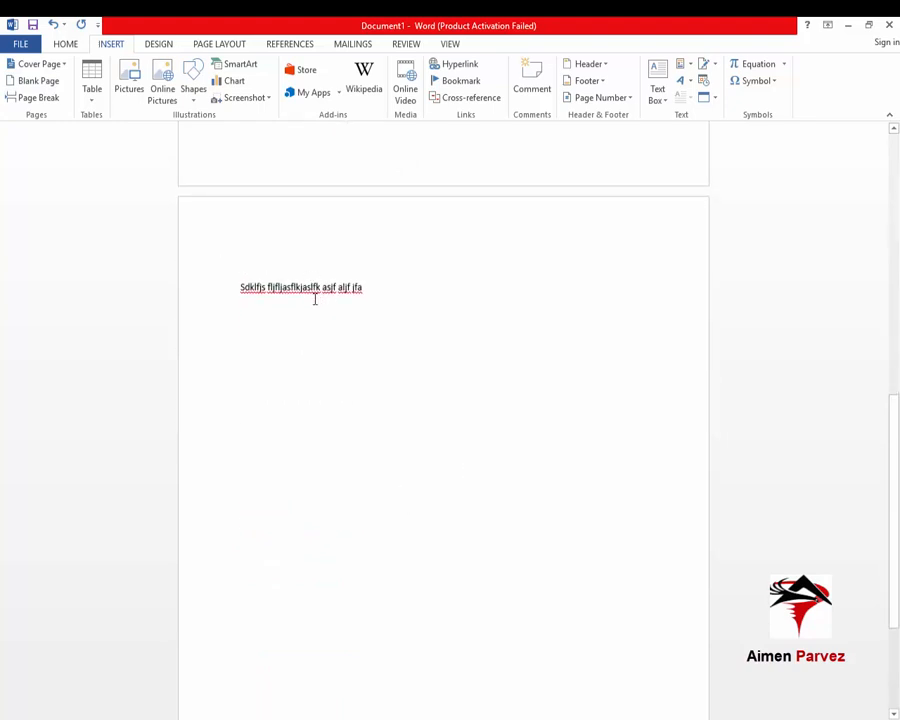
{"action": "scroll", "coordinate": [320, 320], "scroll_direction": "up", "scroll_amount": 9}
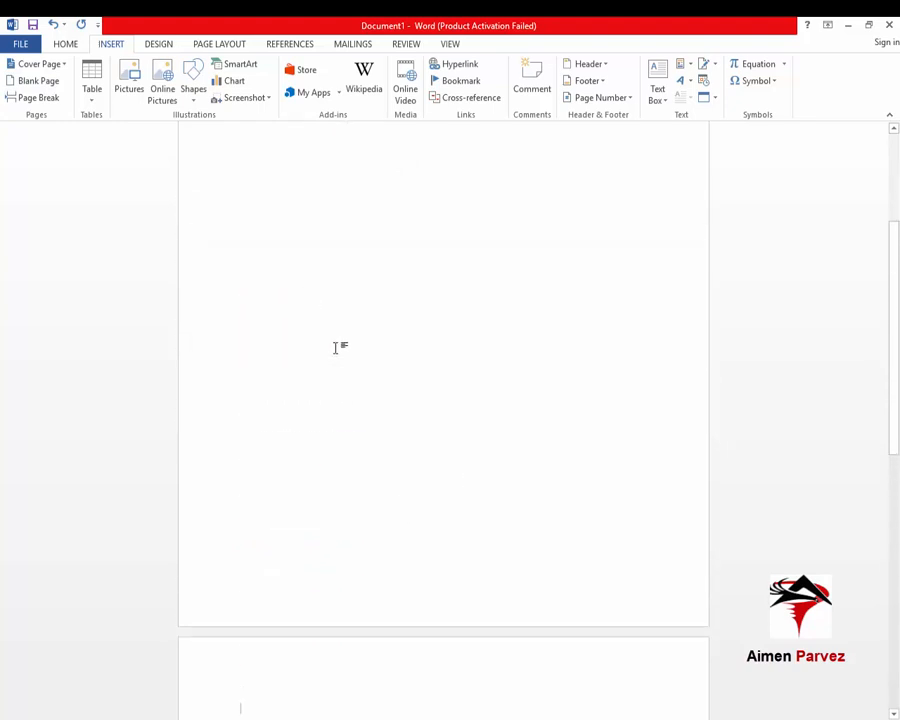
{"action": "left_click", "coordinate": [77, 50]}
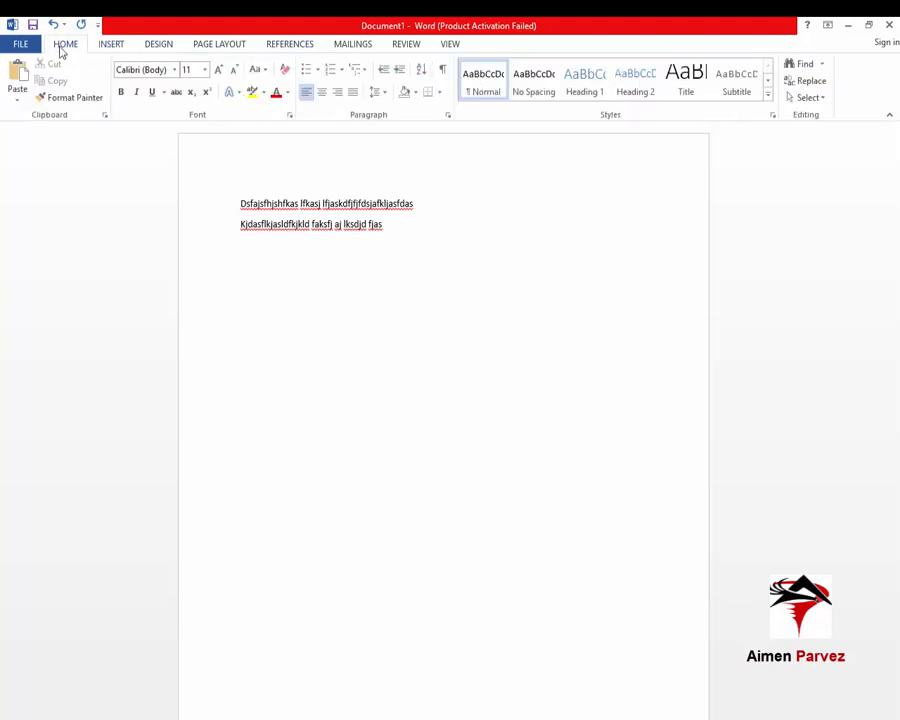
Turn on Show/Hide ¶, then delete the Page Break line and leftover empty line
{"action": "left_click", "coordinate": [443, 72]}
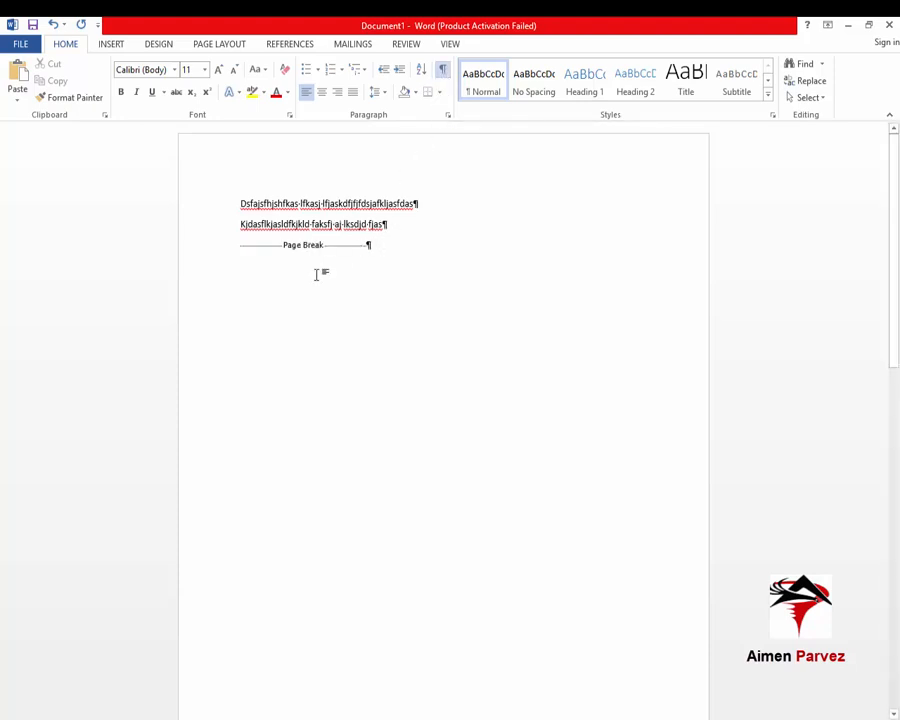
{"action": "scroll", "coordinate": [316, 274], "scroll_direction": "down", "scroll_amount": 6}
{"action": "scroll", "coordinate": [306, 322], "scroll_direction": "up", "scroll_amount": 3}
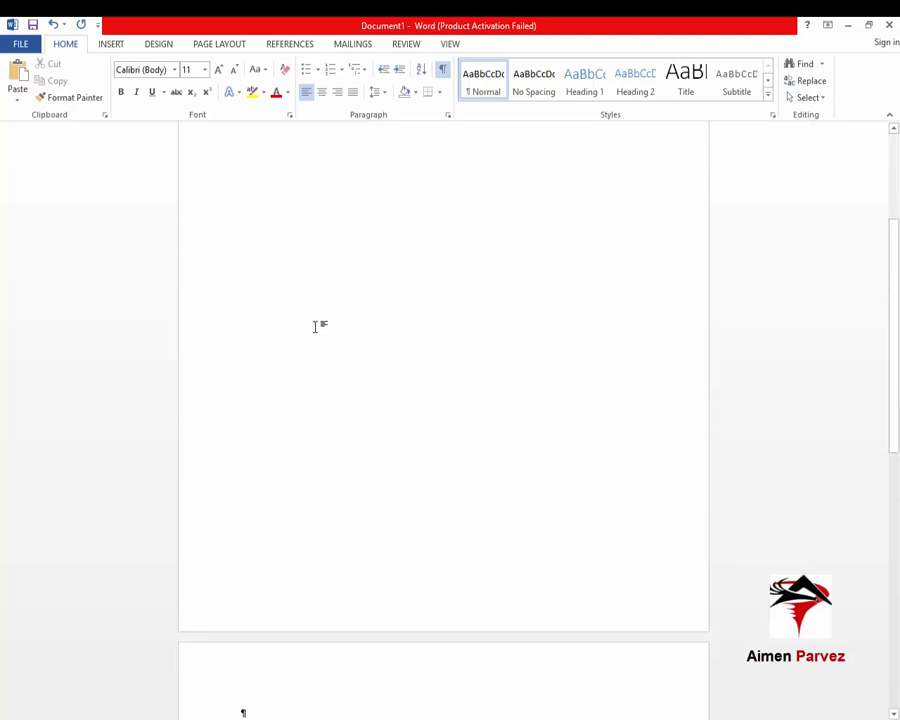
{"action": "scroll", "coordinate": [316, 326], "scroll_direction": "down", "scroll_amount": 5}
{"action": "left_click_drag", "start_coordinate": [384, 251], "coordinate": [273, 251]}
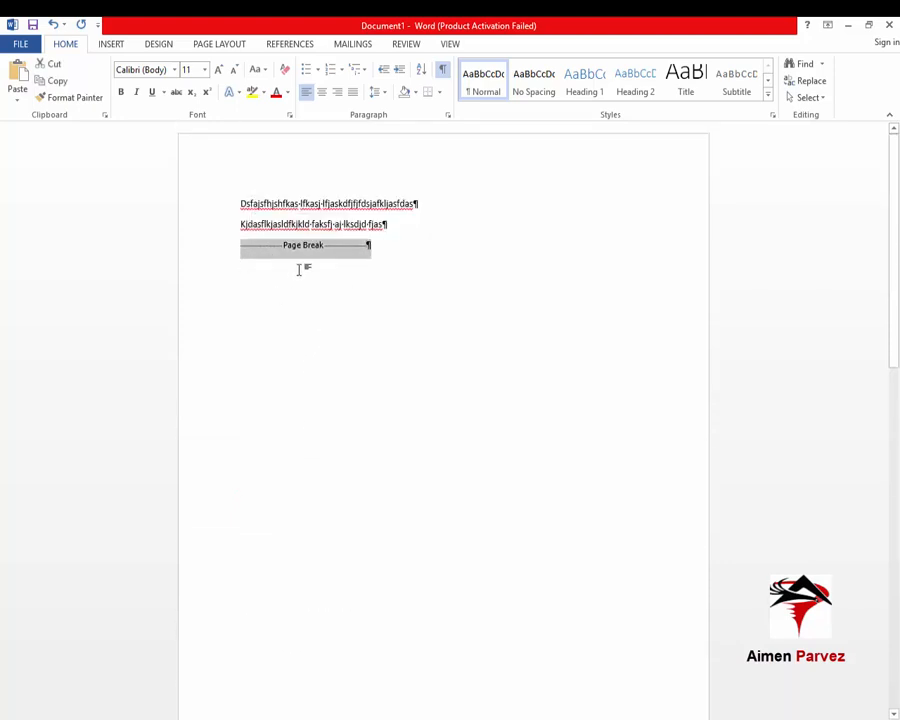
{"action": "key", "text": "Delete"}
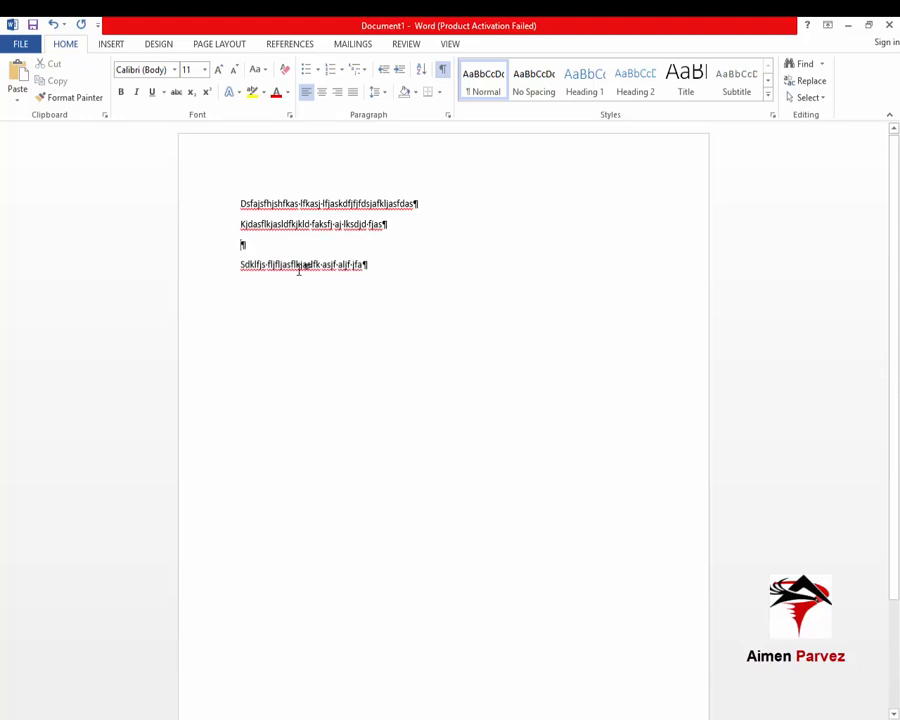
{"action": "key", "text": "Delete"}
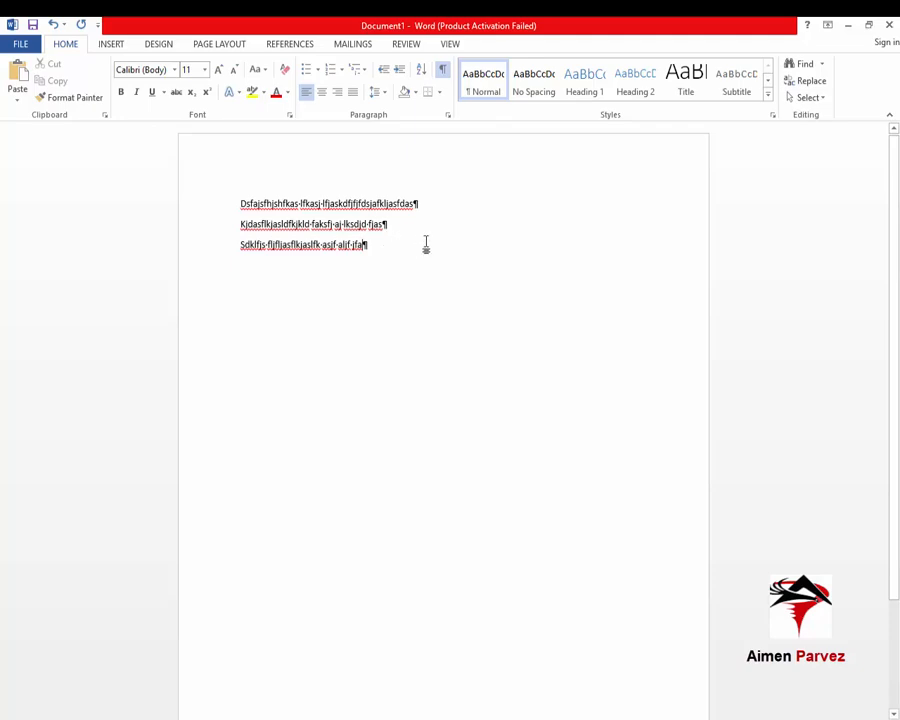
{"action": "left_click", "coordinate": [111, 44]}
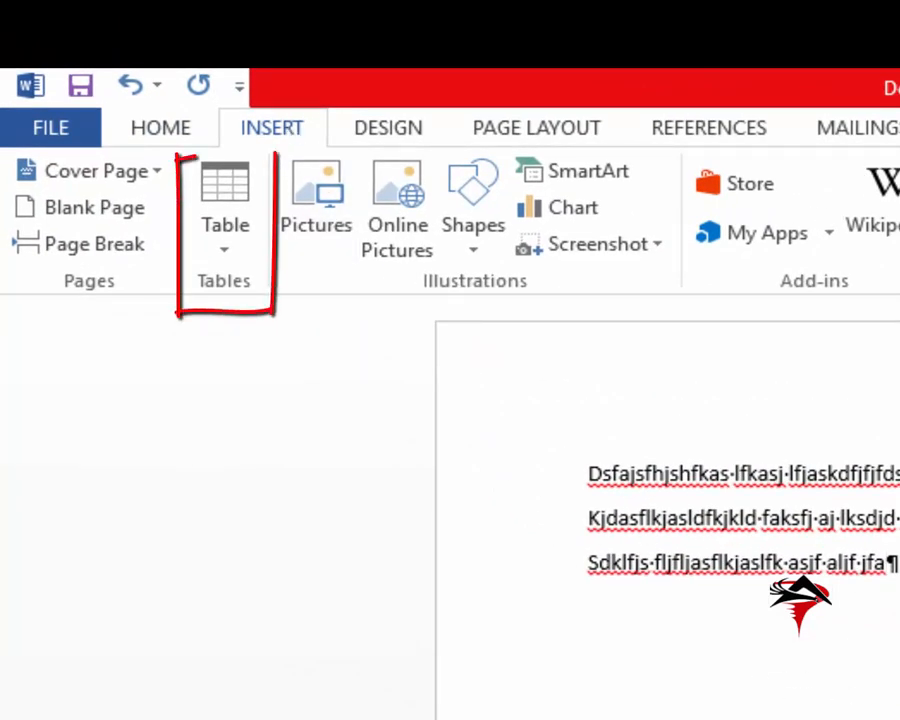
Delete the three filler lines and open the Insert Table size grid
{"action": "left_click_drag", "start_coordinate": [894, 566], "coordinate": [514, 446]}
{"action": "key", "text": "Delete"}
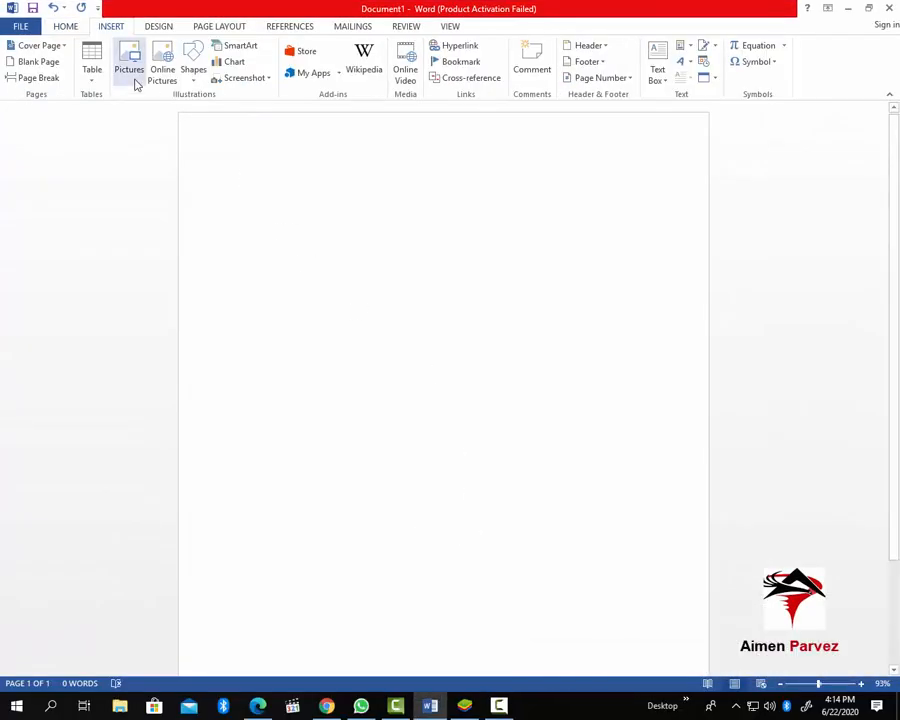
{"action": "left_click", "coordinate": [92, 74]}
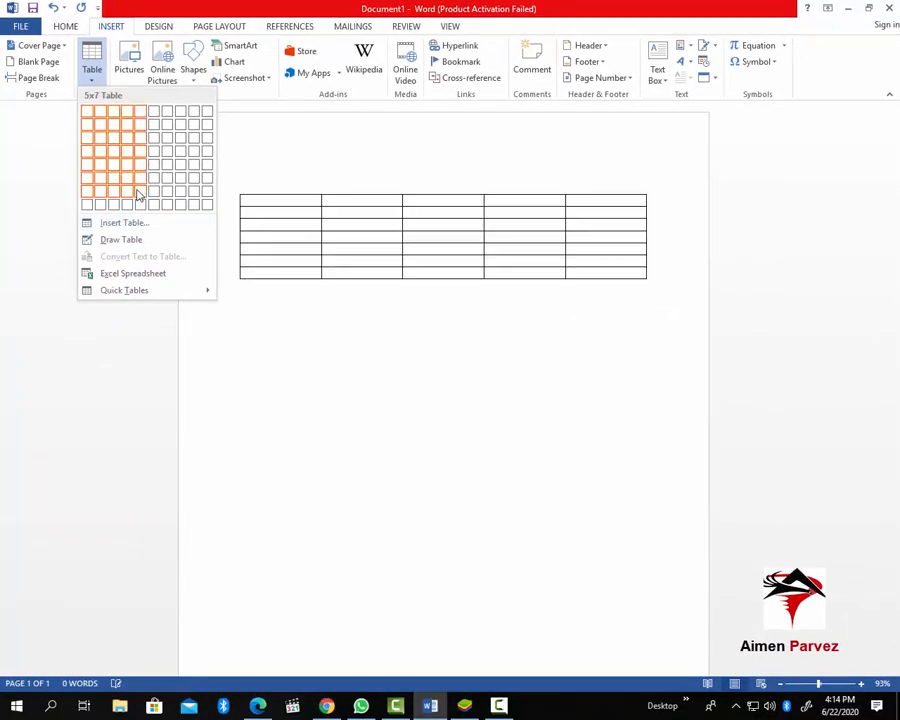
Insert a 3-column, 2-row table and select it with the move handle
{"action": "left_click", "coordinate": [112, 127]}
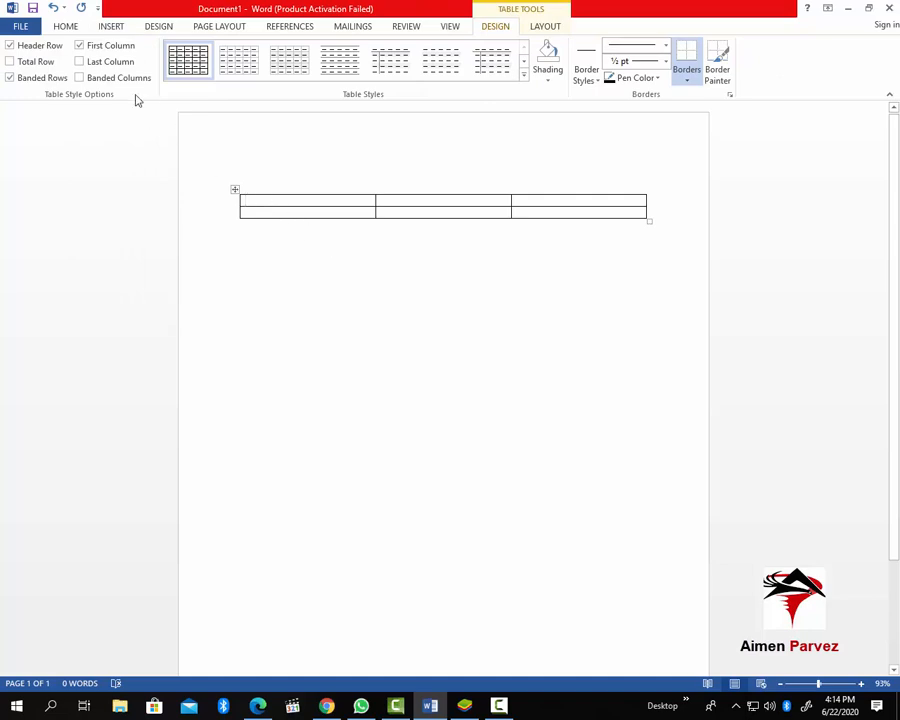
{"action": "left_click", "coordinate": [111, 26]}
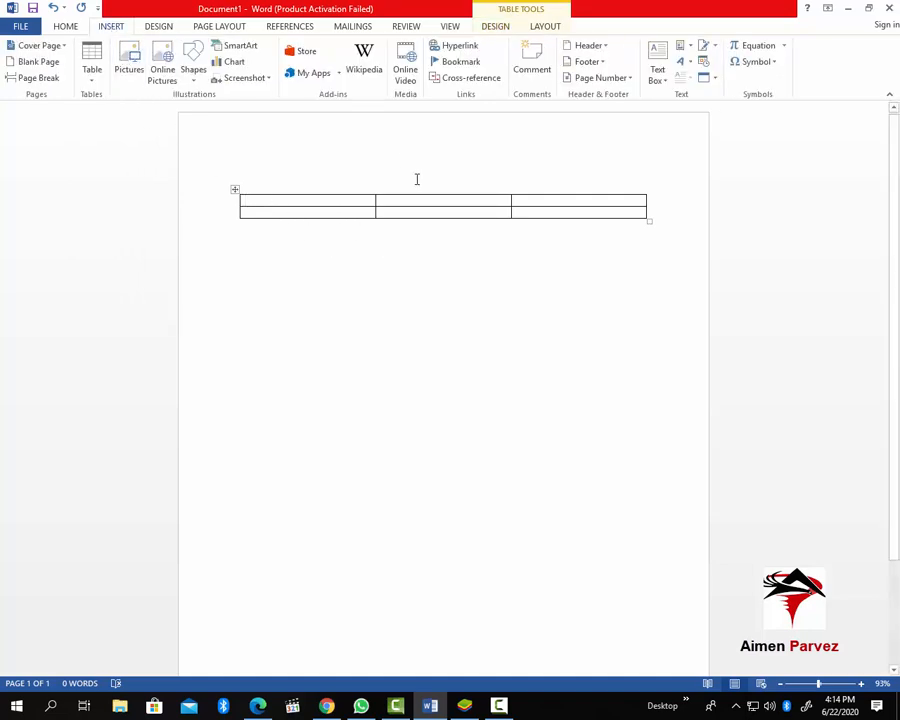
{"action": "left_click", "coordinate": [235, 189]}
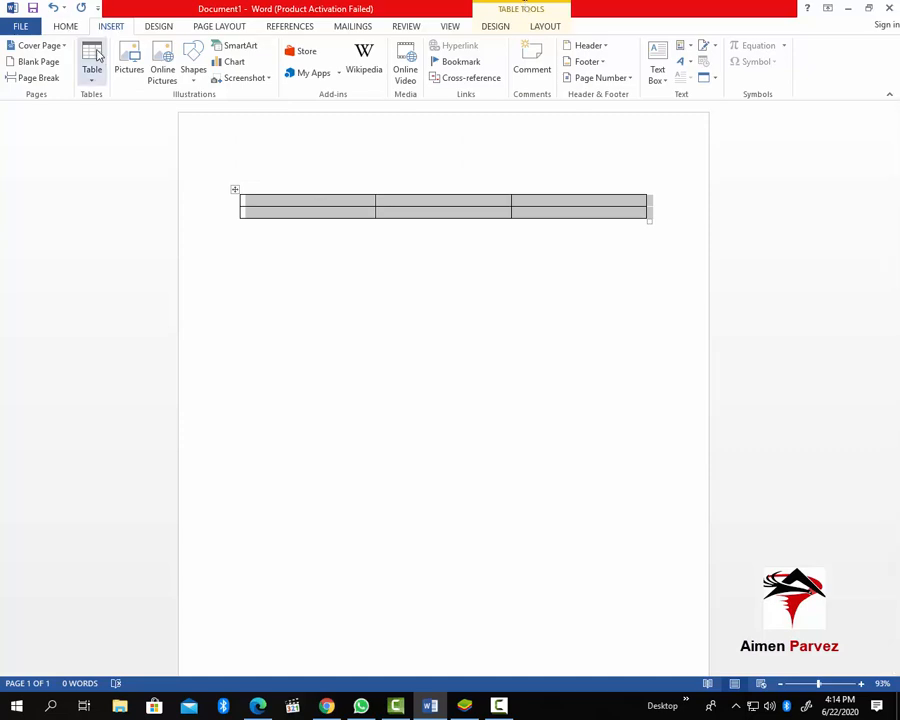
{"action": "left_click", "coordinate": [530, 12]}
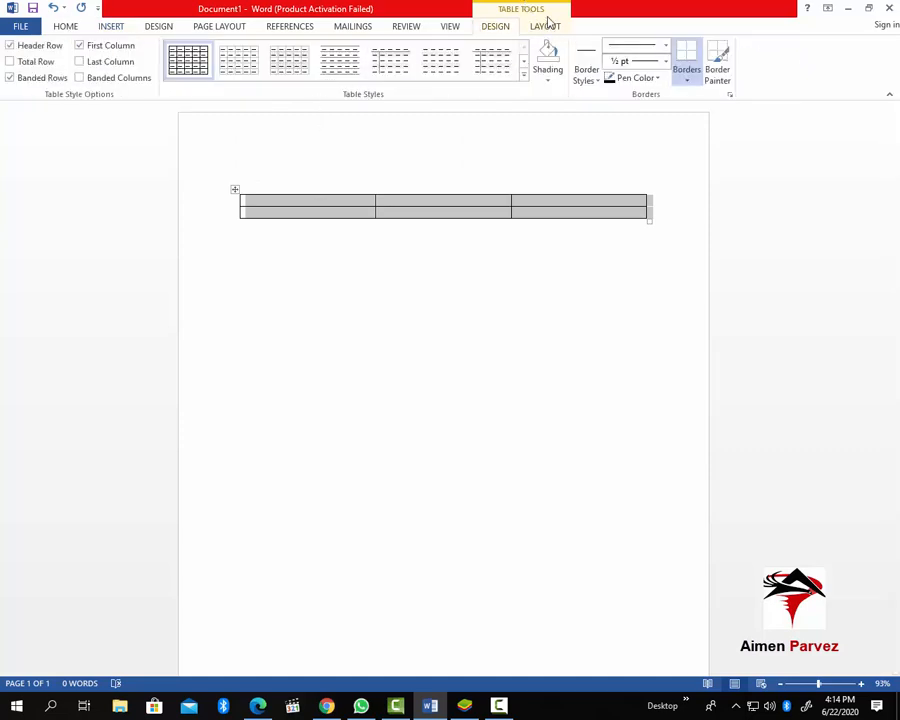
Apply the orange Grid Table style from the expanded Table Styles gallery, leaving shading unchanged
{"action": "left_click", "coordinate": [546, 30]}
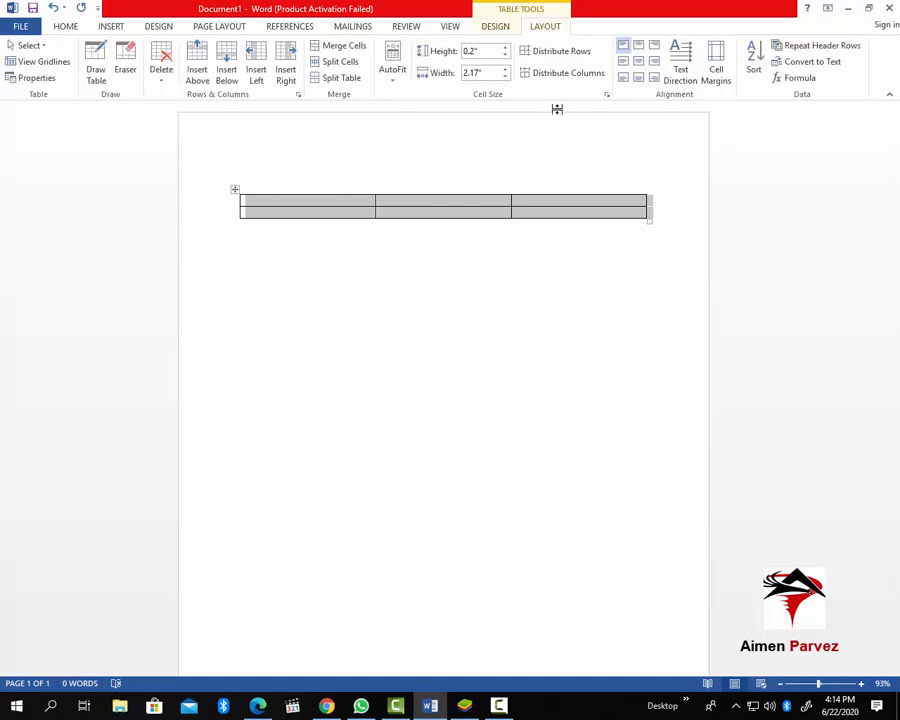
{"action": "left_click", "coordinate": [519, 12]}
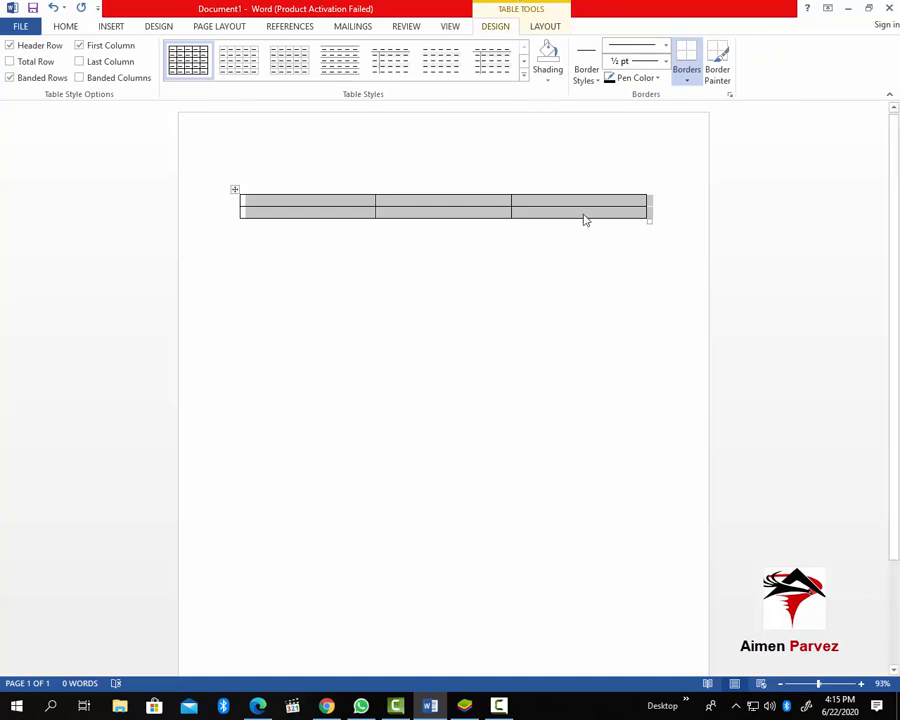
{"action": "left_click", "coordinate": [525, 76]}
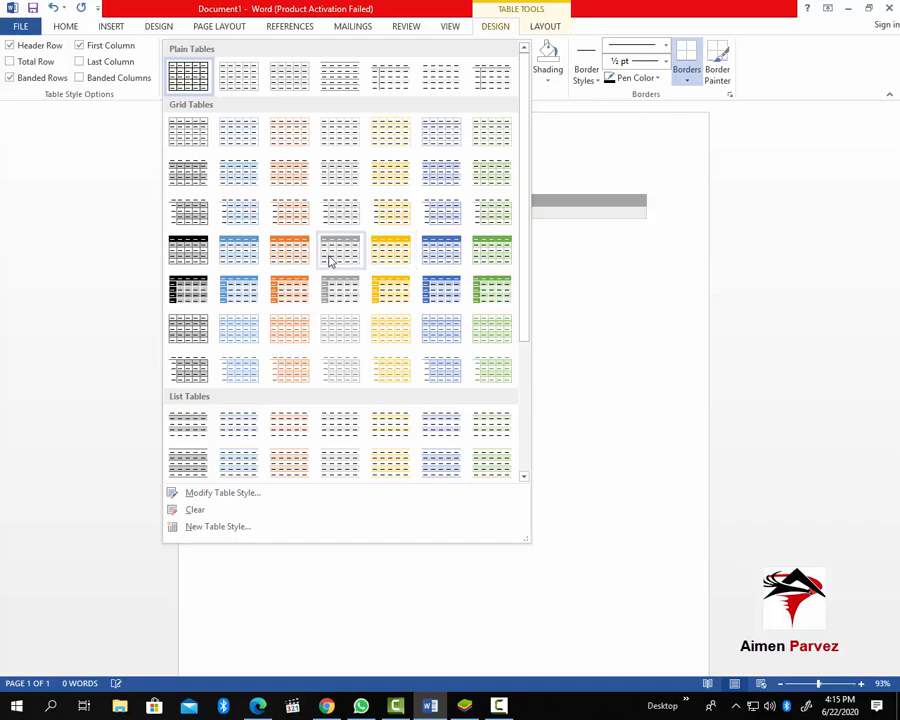
{"action": "left_click", "coordinate": [295, 248]}
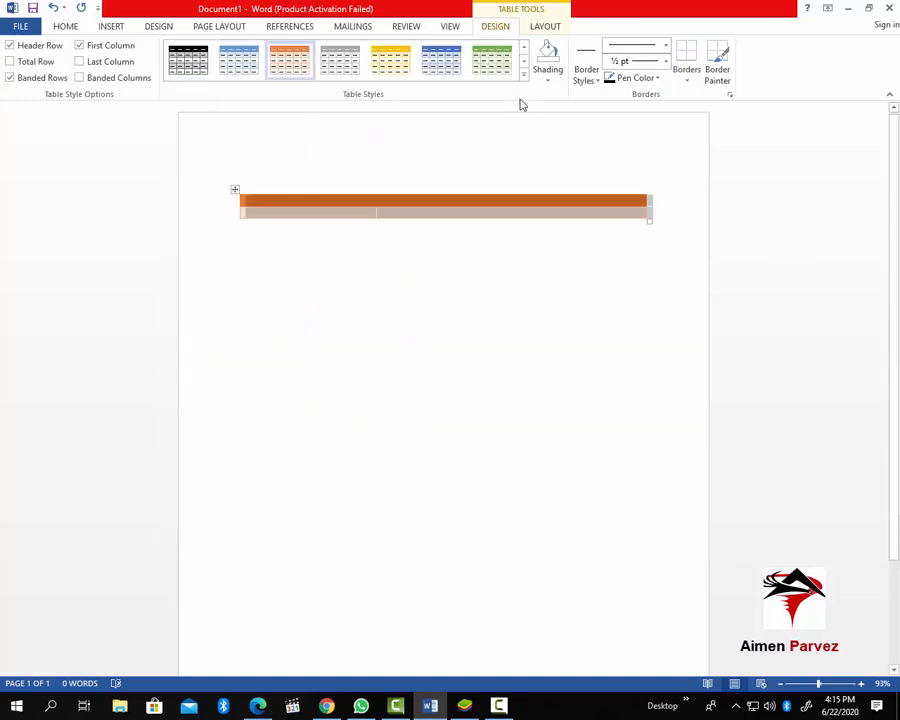
{"action": "left_click", "coordinate": [550, 80]}
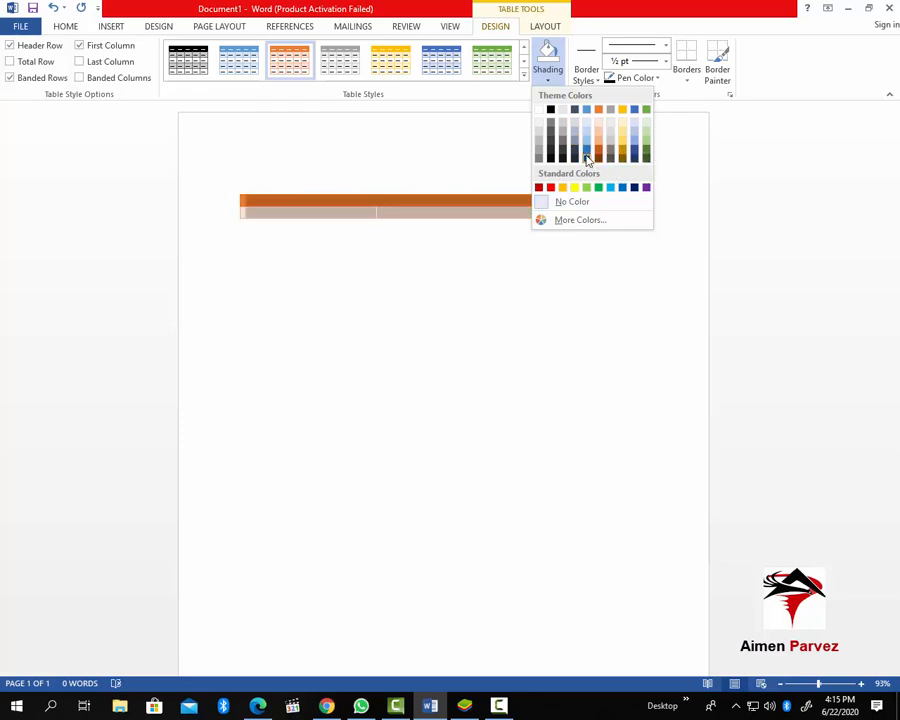
{"action": "left_click", "coordinate": [548, 82]}
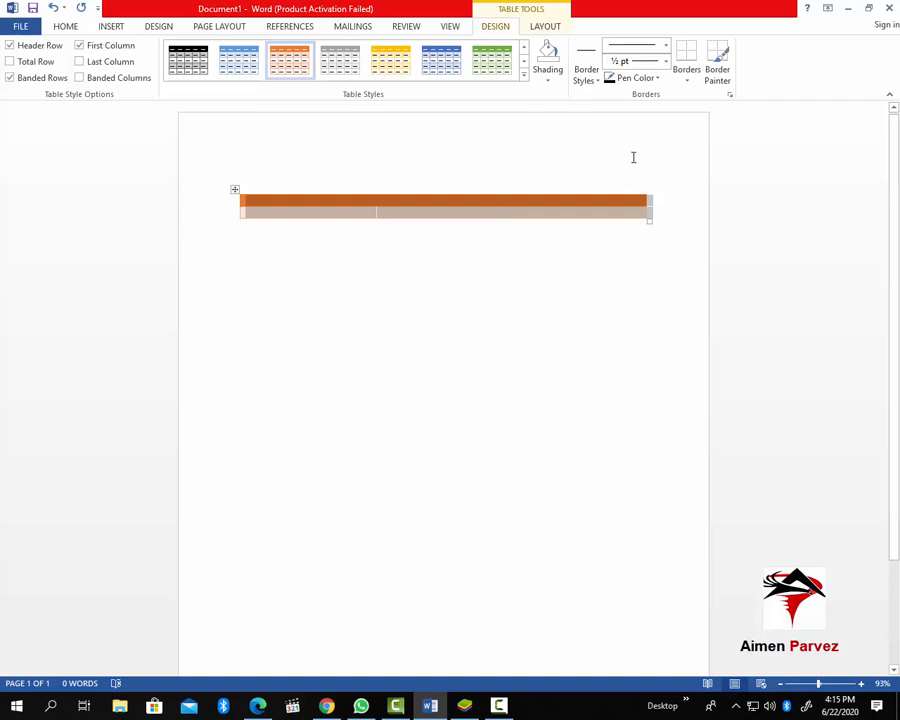
Check the Borders list without changing anything, then reopen the Insert Table menu
{"action": "left_click", "coordinate": [693, 86]}
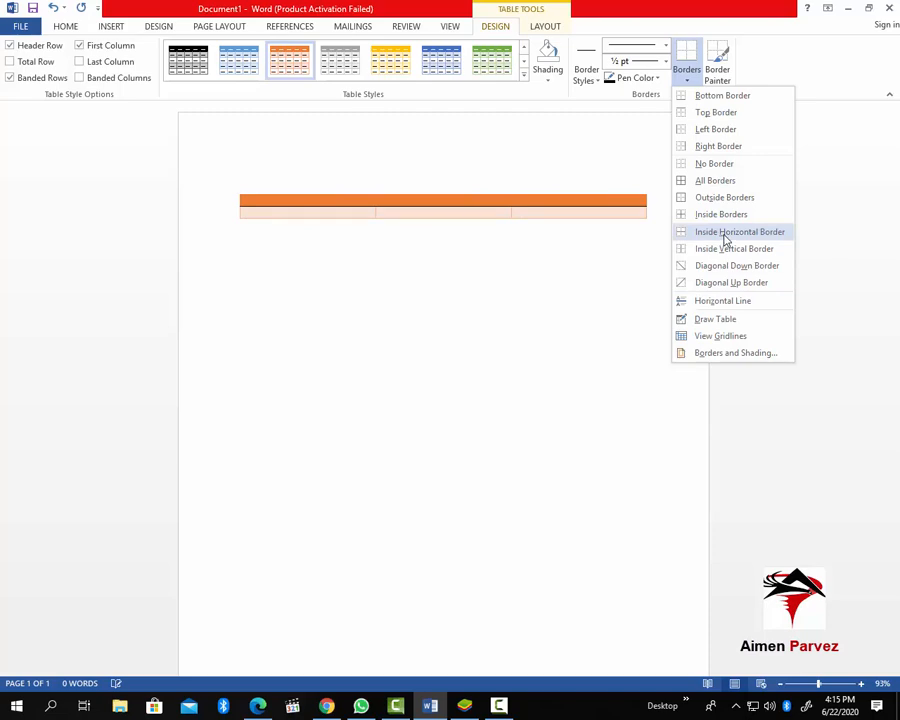
{"action": "left_click", "coordinate": [612, 248]}
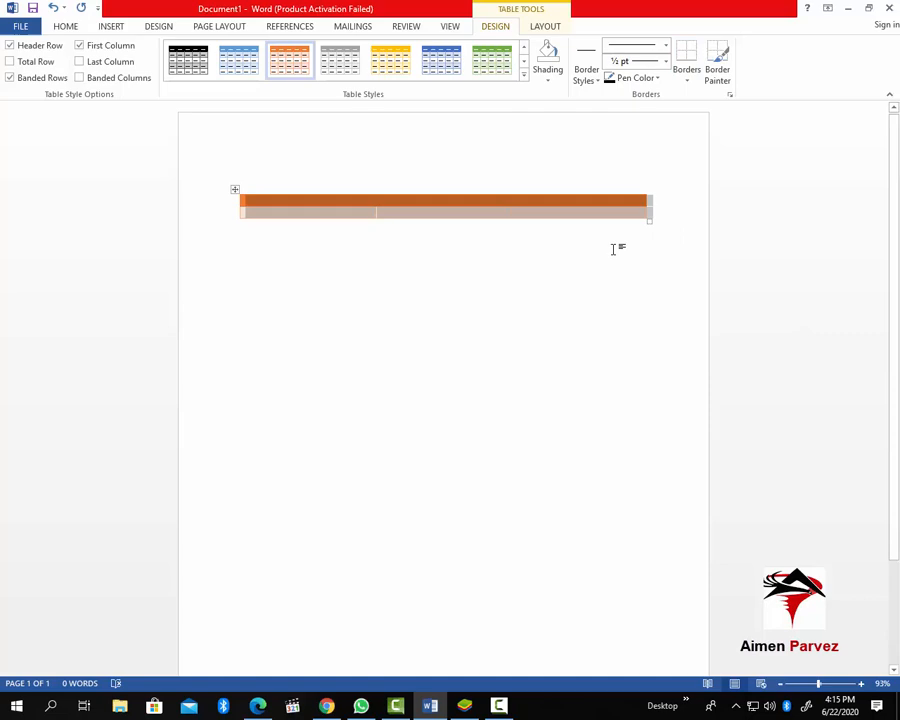
{"action": "left_click", "coordinate": [110, 26]}
{"action": "left_click", "coordinate": [91, 76]}
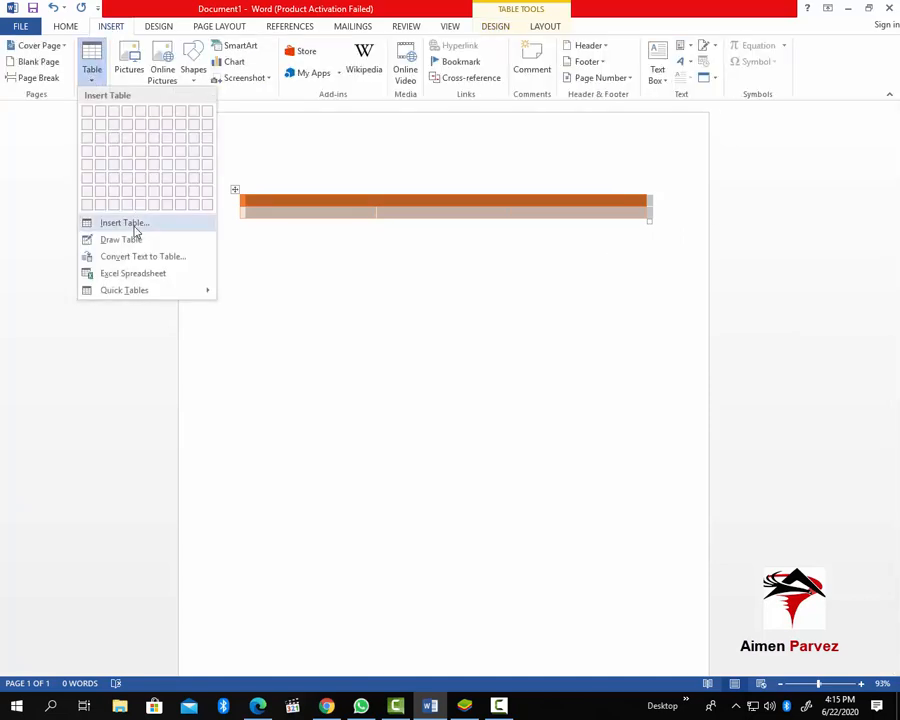
Strip the orange style so the table is a plain bordered three-column, two-row grid again
{"action": "key", "text": "Escape"}
{"action": "left_click", "coordinate": [364, 222]}
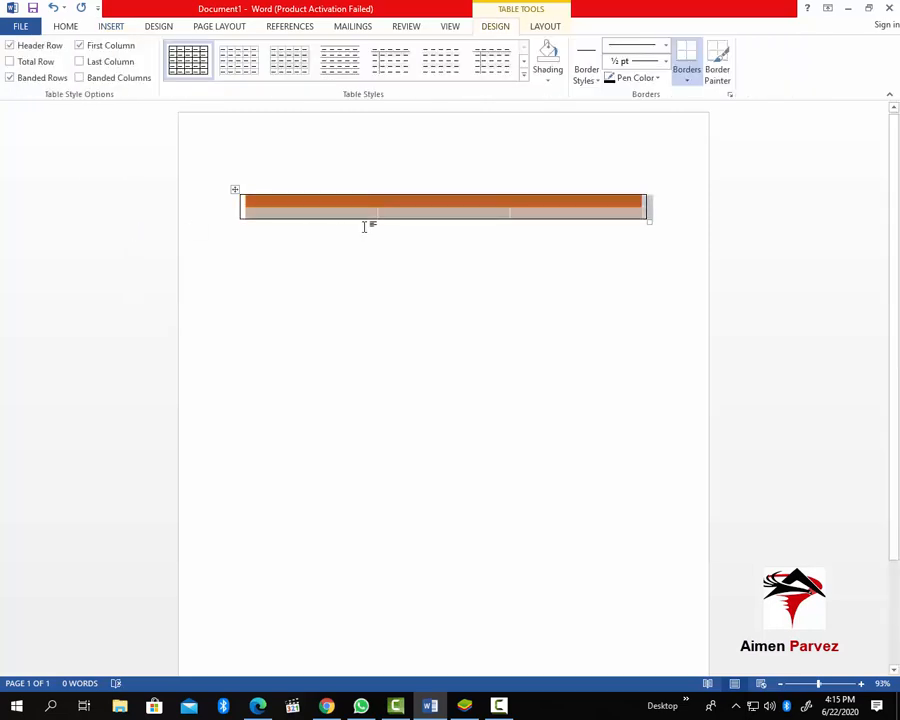
{"action": "left_click", "coordinate": [428, 300]}
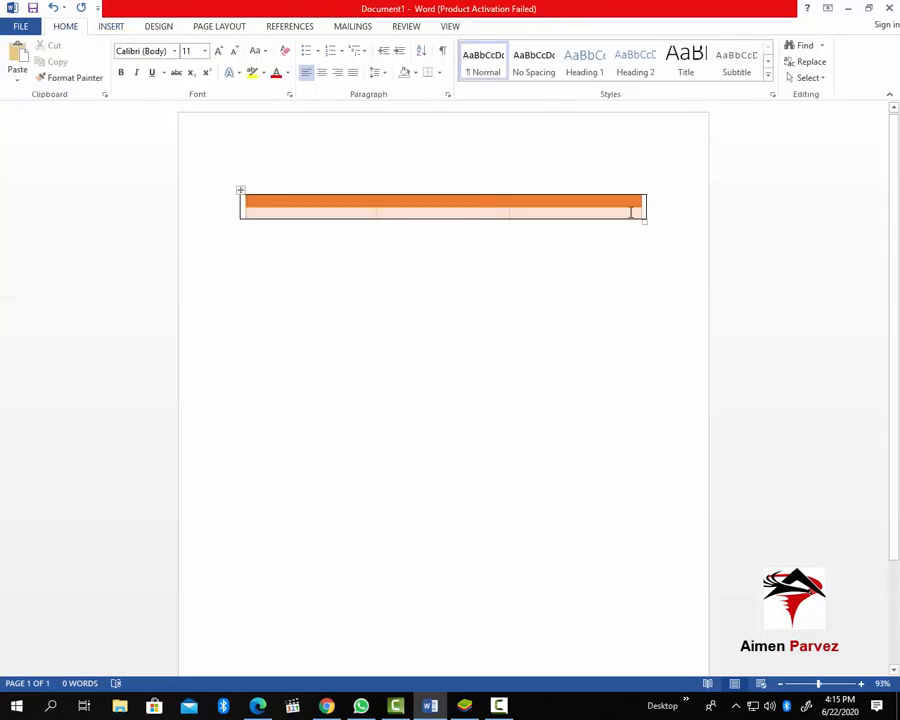
{"action": "key", "text": "ctrl+z"}
{"action": "key", "text": "ctrl+z"}
{"action": "key", "text": "ctrl+z"}
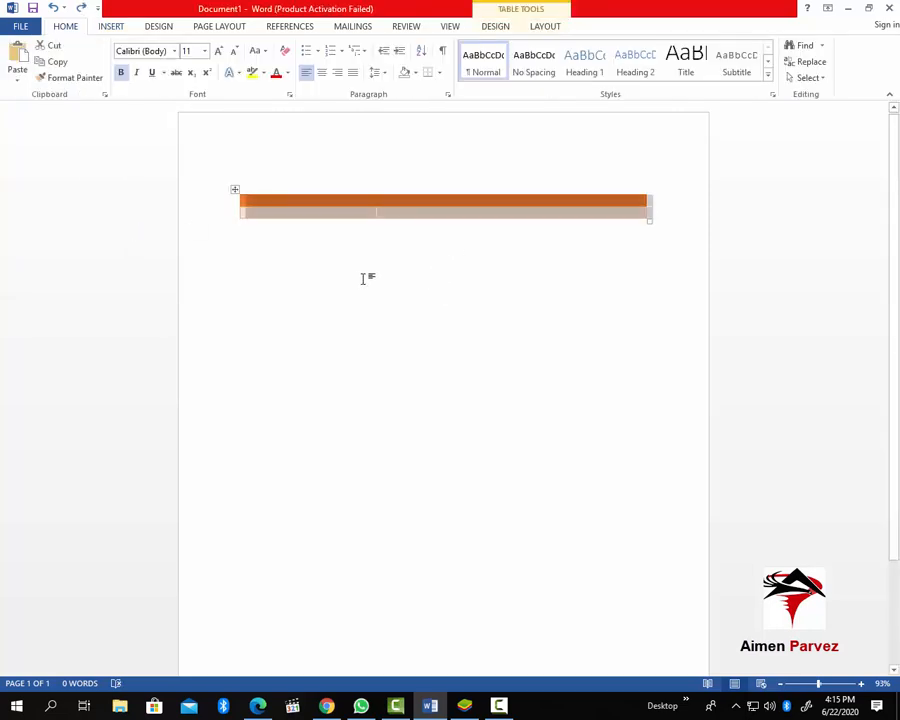
{"action": "left_click", "coordinate": [82, 8]}
{"action": "left_click", "coordinate": [111, 26]}
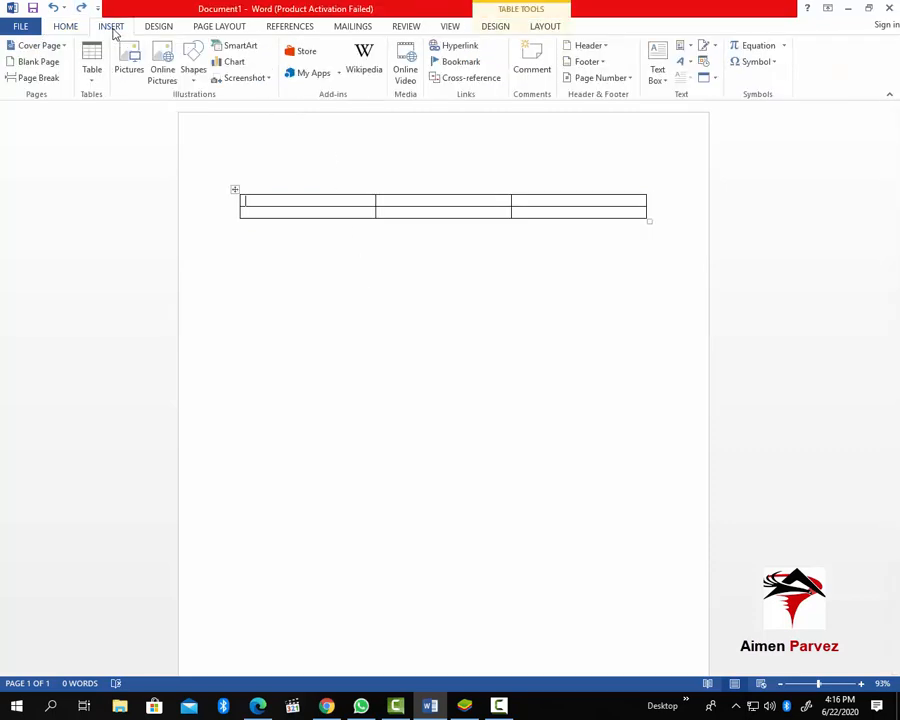
{"action": "left_click", "coordinate": [95, 75]}
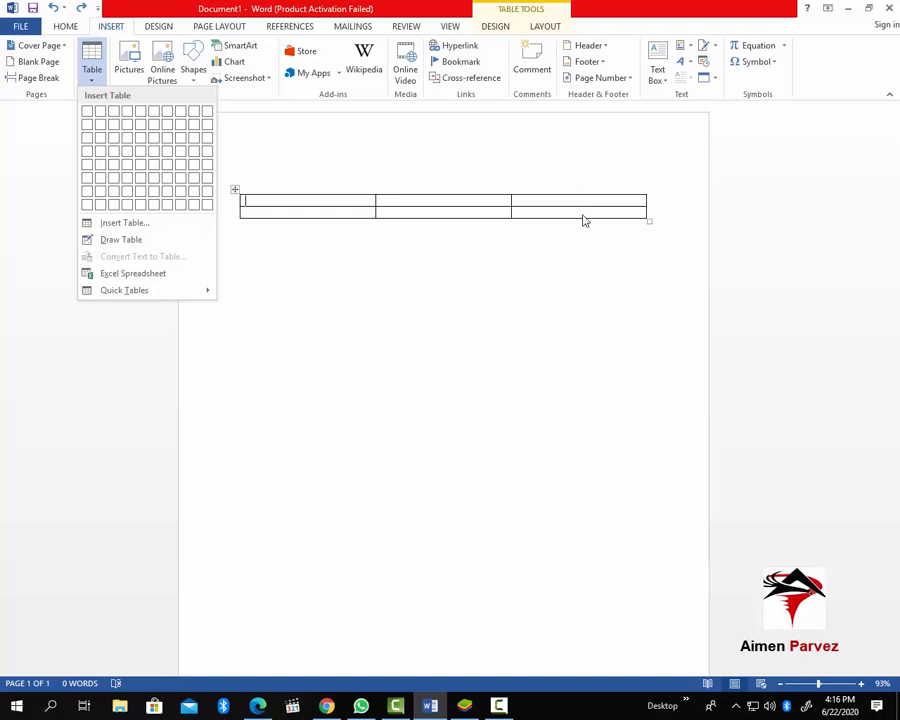
Use Draw Table to draw a vertical line splitting the table's third column in two
{"action": "left_click", "coordinate": [121, 240]}
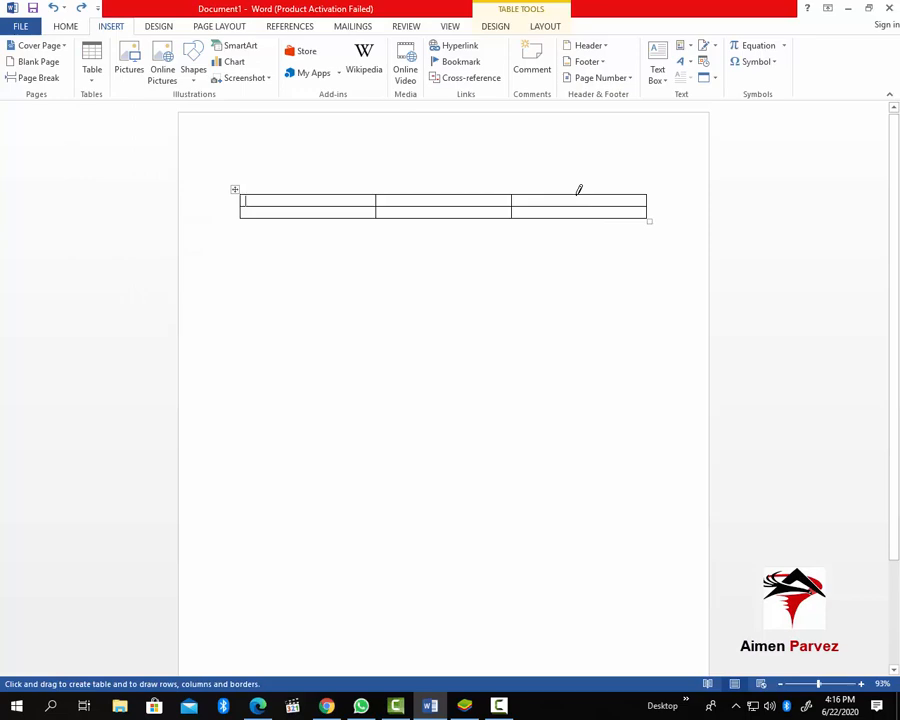
{"action": "left_click_drag", "start_coordinate": [578, 189], "coordinate": [577, 210]}
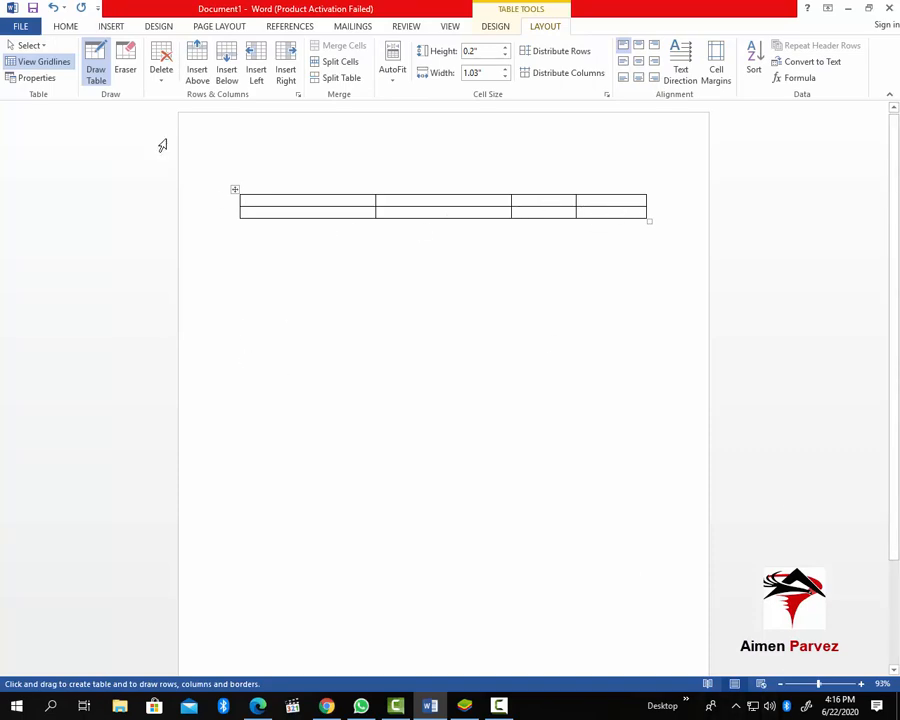
{"action": "left_click", "coordinate": [96, 77]}
{"action": "left_click", "coordinate": [96, 77]}
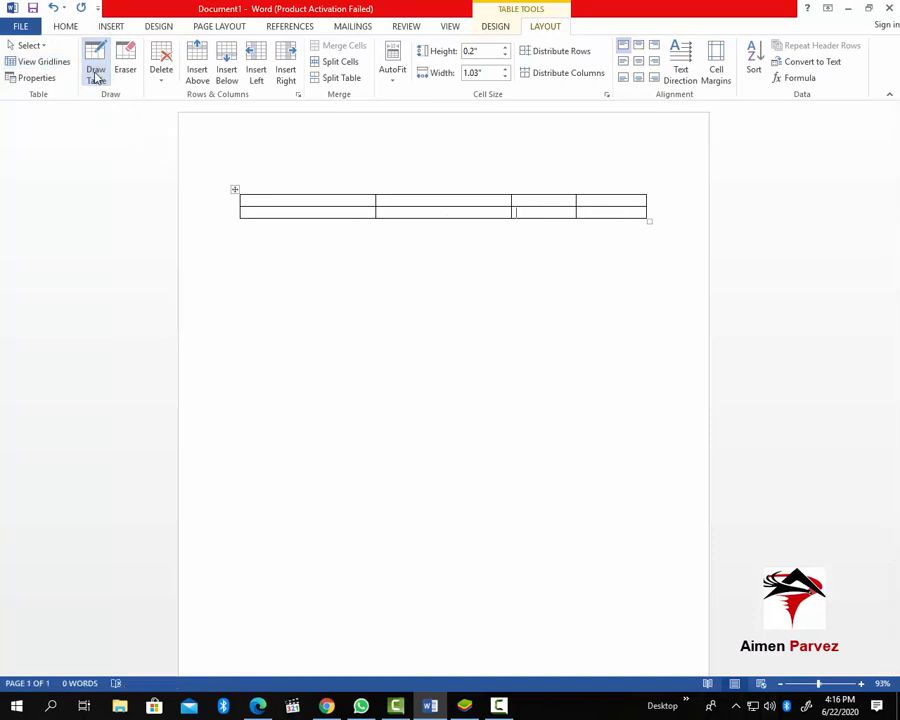
{"action": "left_click", "coordinate": [96, 77]}
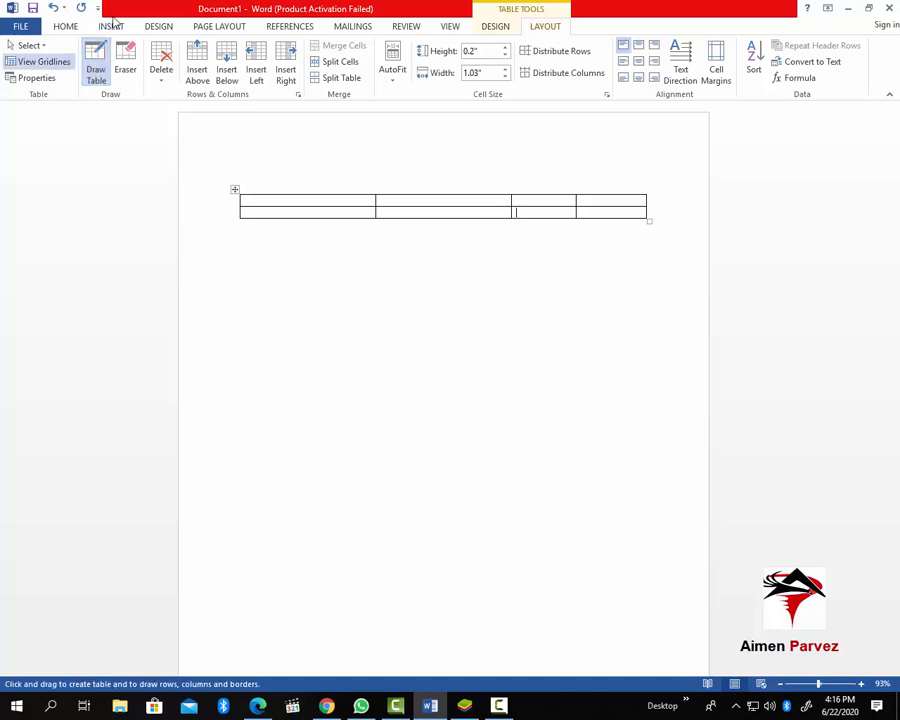
{"action": "left_click", "coordinate": [112, 27]}
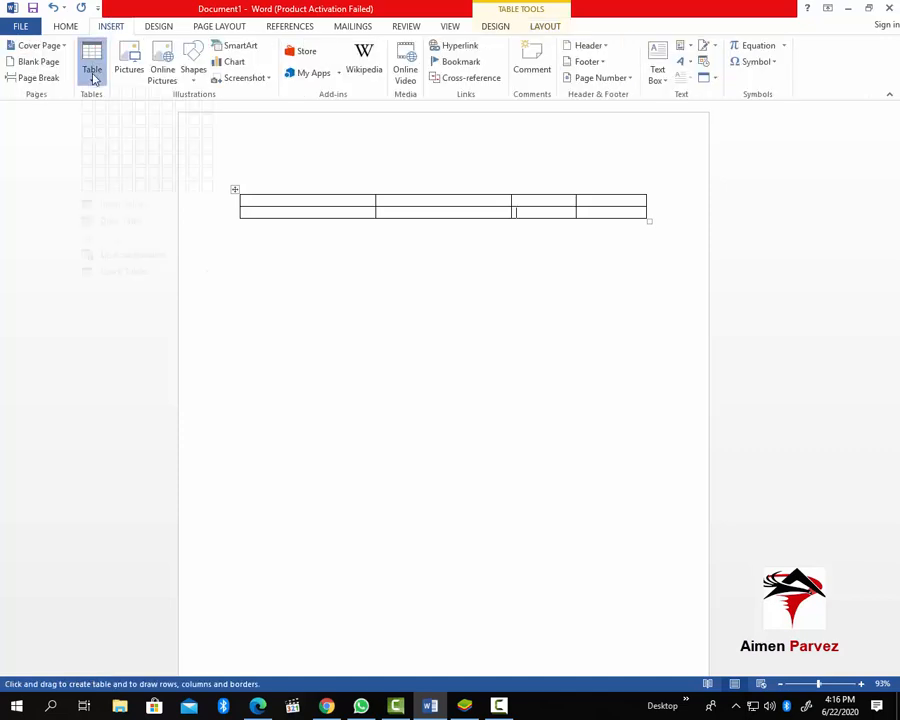
{"action": "left_click", "coordinate": [91, 72]}
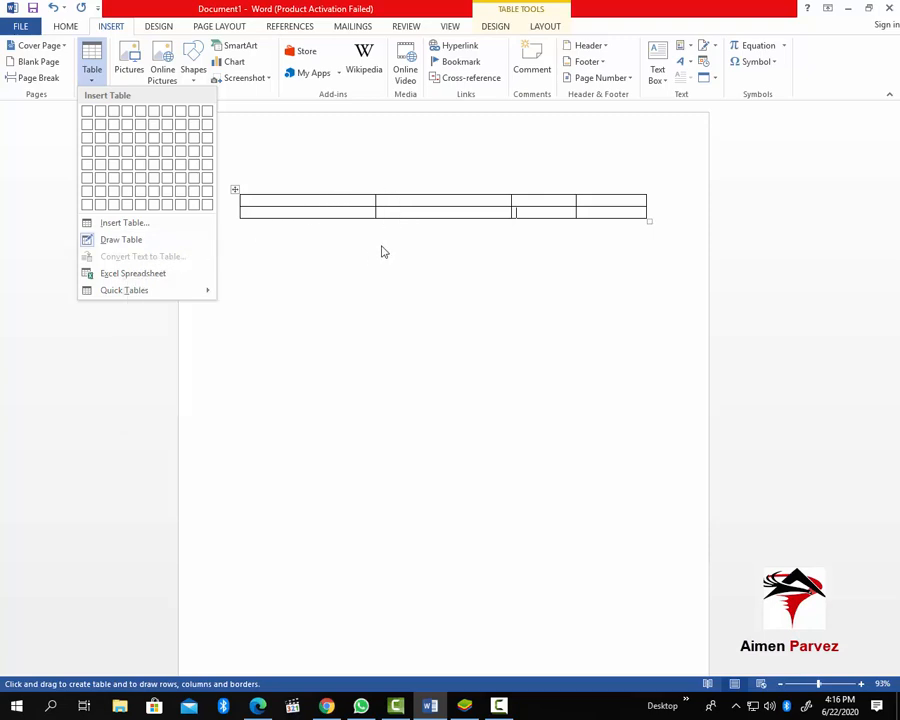
Fill the top row with 'ab' in the first cell and a person's name in the second
{"action": "left_click", "coordinate": [349, 159]}
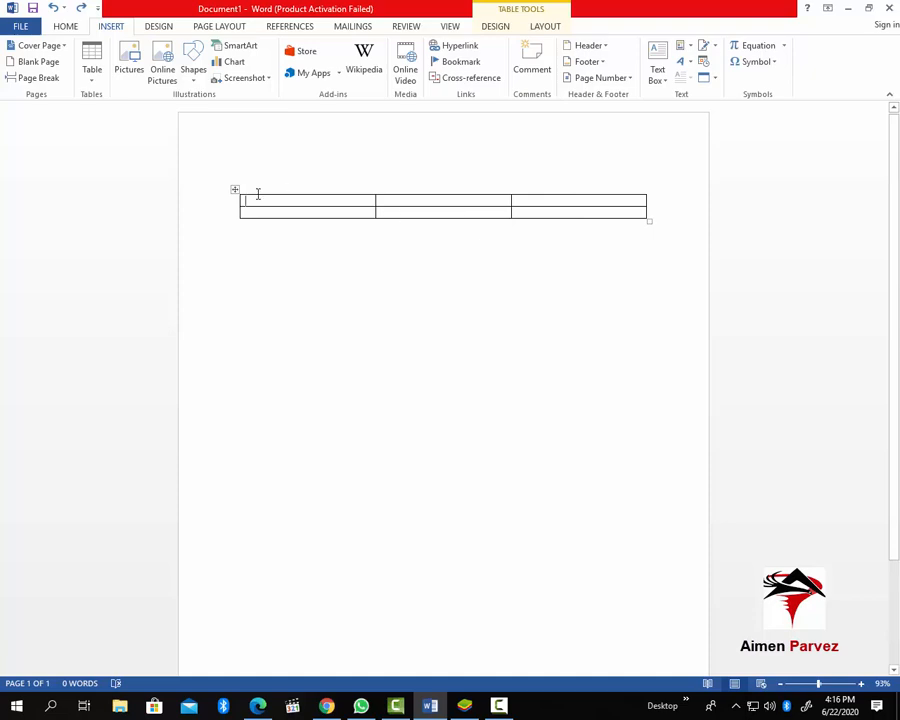
{"action": "type", "text": "abc"}
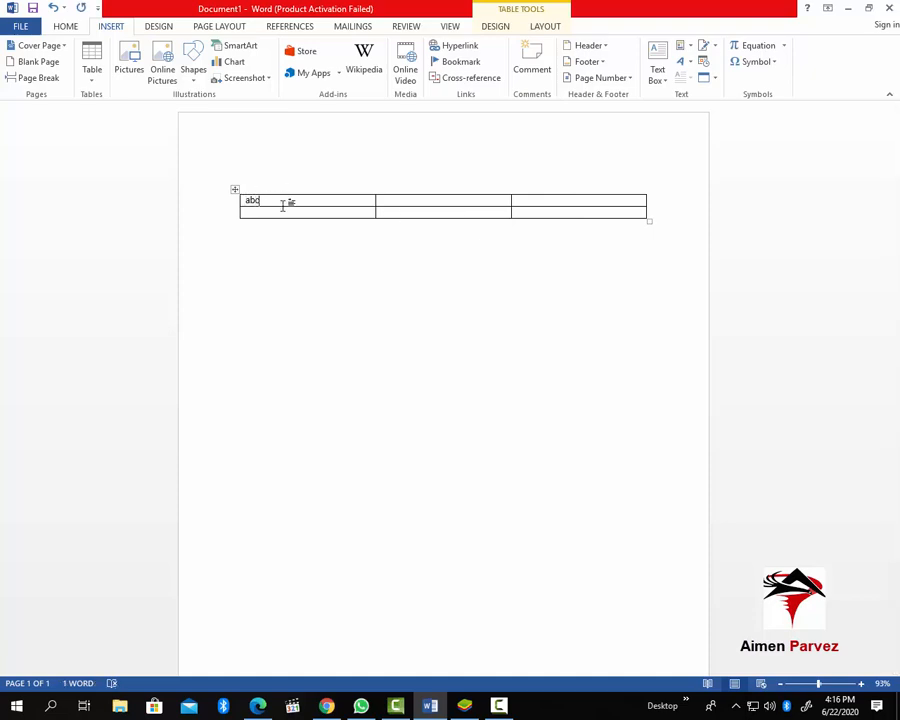
{"action": "key", "text": "Tab"}
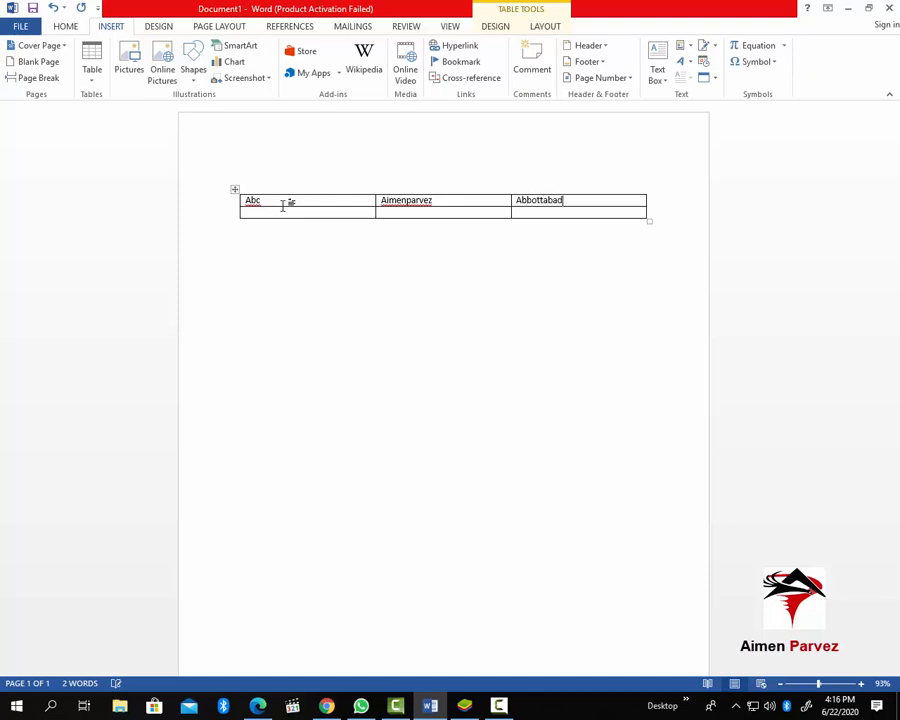
{"action": "left_click", "coordinate": [425, 278]}
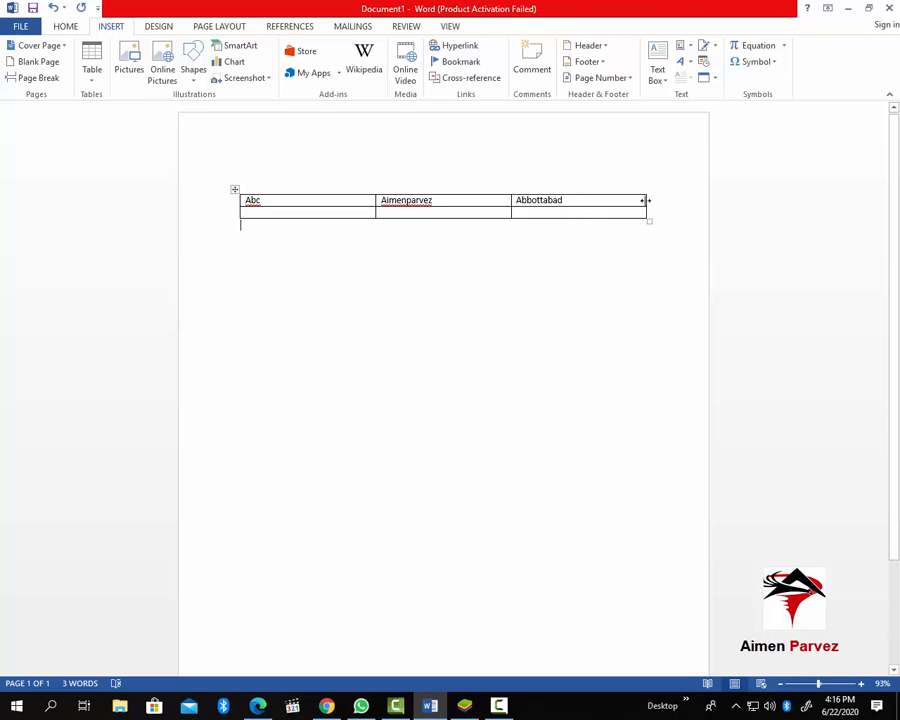
{"action": "left_click_drag", "start_coordinate": [645, 200], "coordinate": [566, 200]}
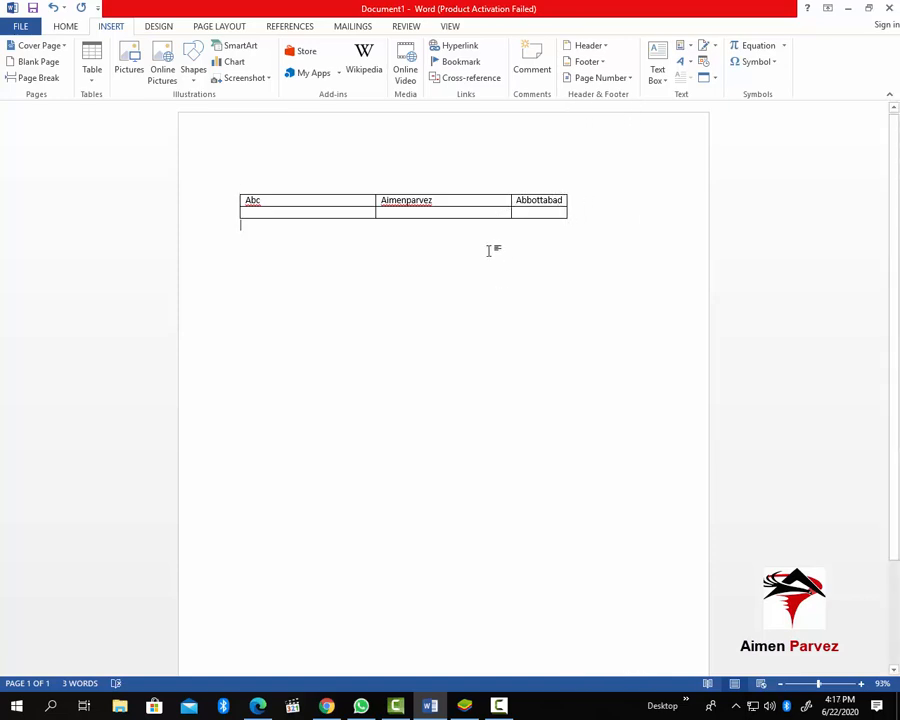
{"action": "key", "text": "ctrl+z"}
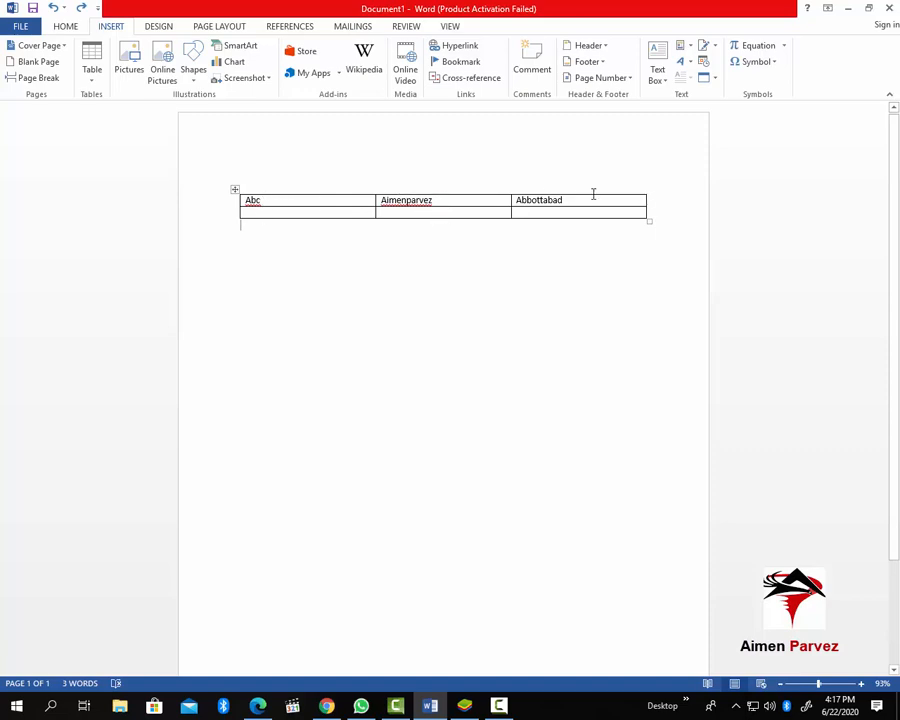
Convert the table's text into a 3-column table and shift it down a line
{"action": "left_click", "coordinate": [235, 189]}
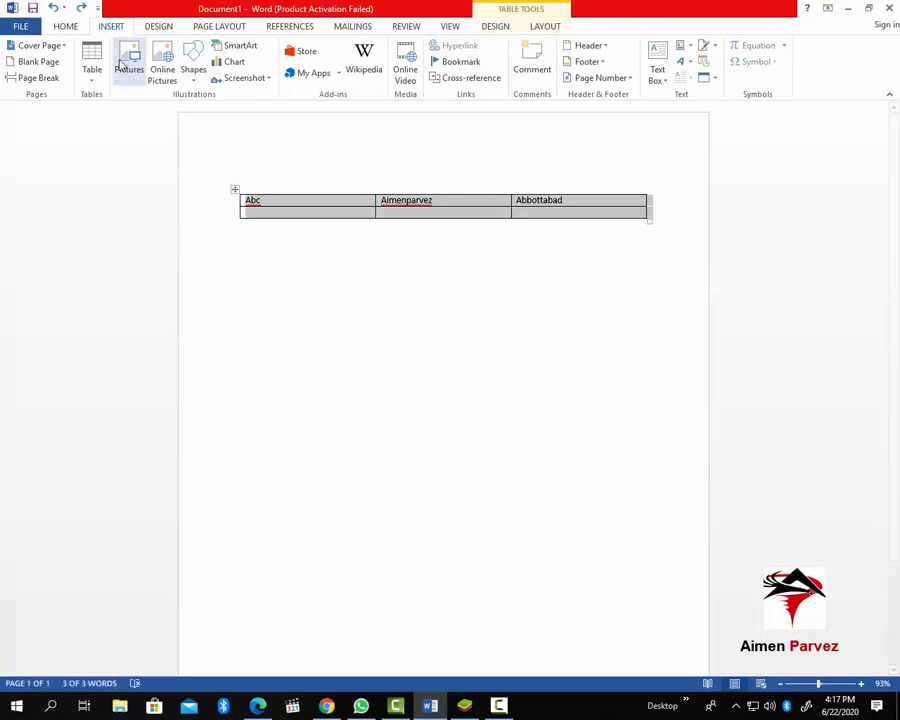
{"action": "left_click", "coordinate": [94, 88]}
{"action": "left_click", "coordinate": [142, 256]}
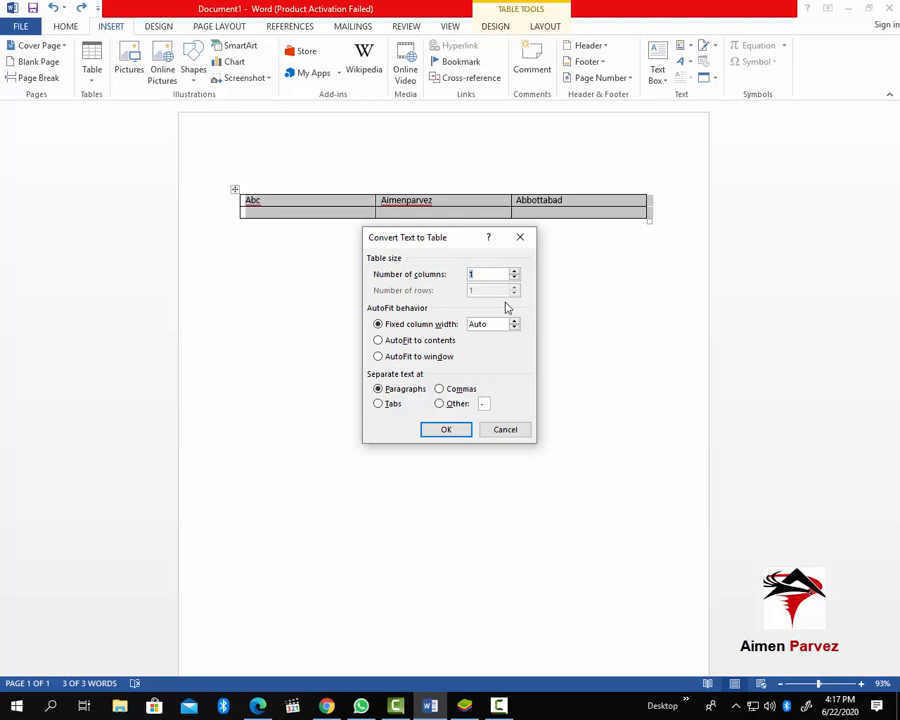
{"action": "type", "text": "3"}
{"action": "left_click", "coordinate": [446, 430]}
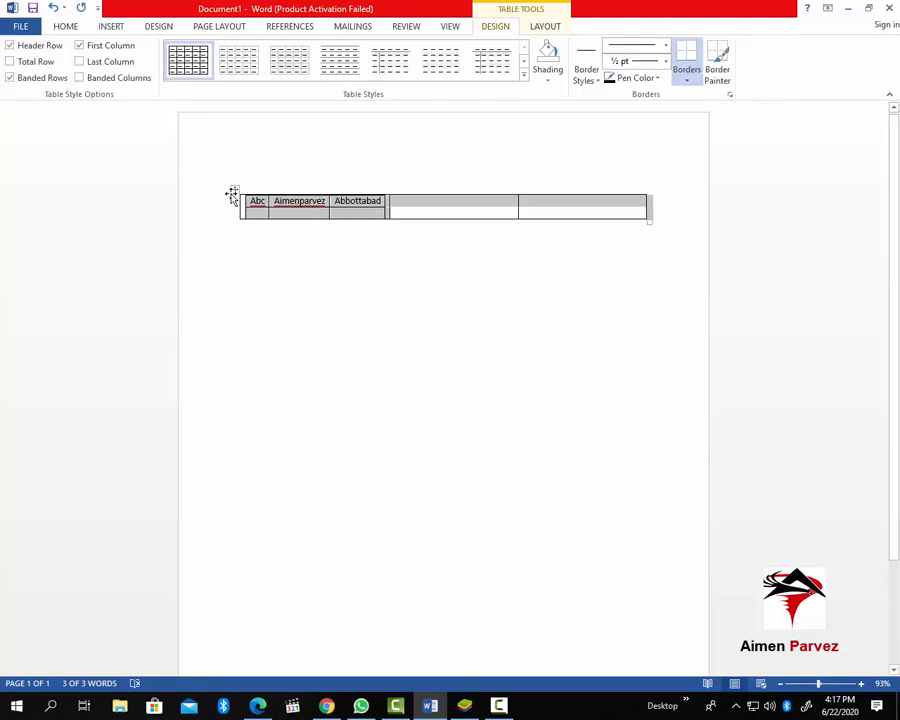
{"action": "left_click_drag", "start_coordinate": [235, 189], "coordinate": [234, 224]}
{"action": "left_click", "coordinate": [327, 242]}
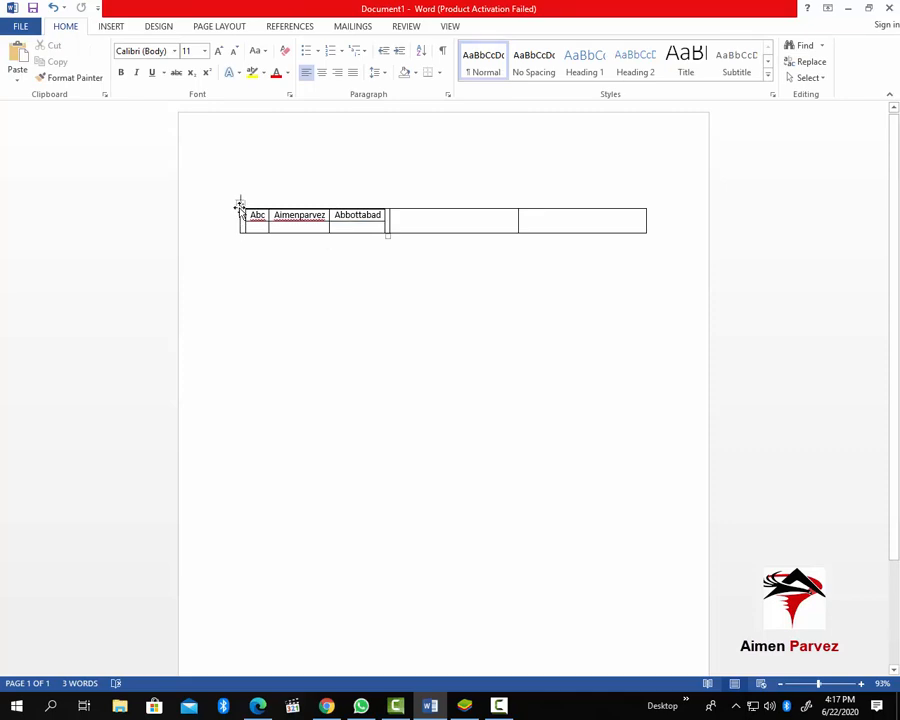
Drag the nested Abc table out below the wide outer table, redoing the move once
{"action": "left_click_drag", "start_coordinate": [240, 204], "coordinate": [257, 270]}
{"action": "left_click", "coordinate": [496, 258]}
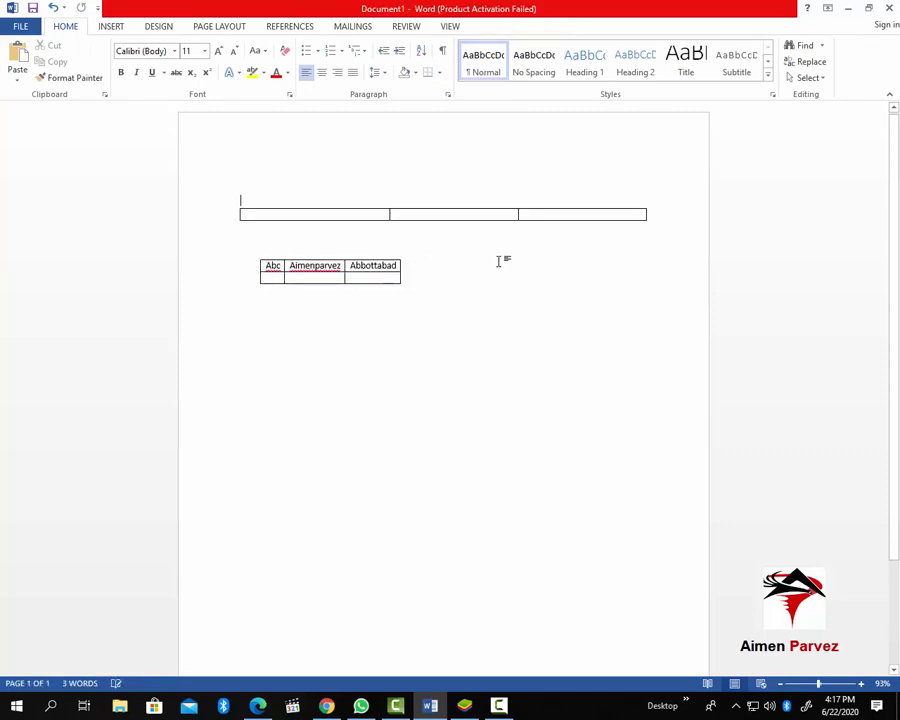
{"action": "left_click", "coordinate": [572, 210]}
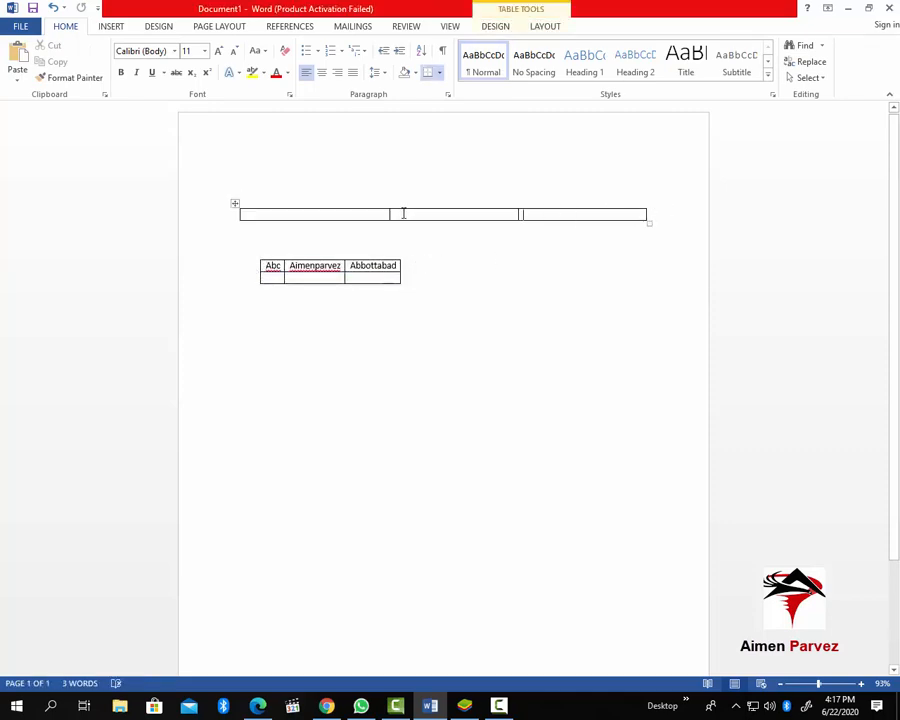
{"action": "left_click", "coordinate": [233, 205]}
{"action": "left_click", "coordinate": [232, 205]}
{"action": "key", "text": "ctrl+z"}
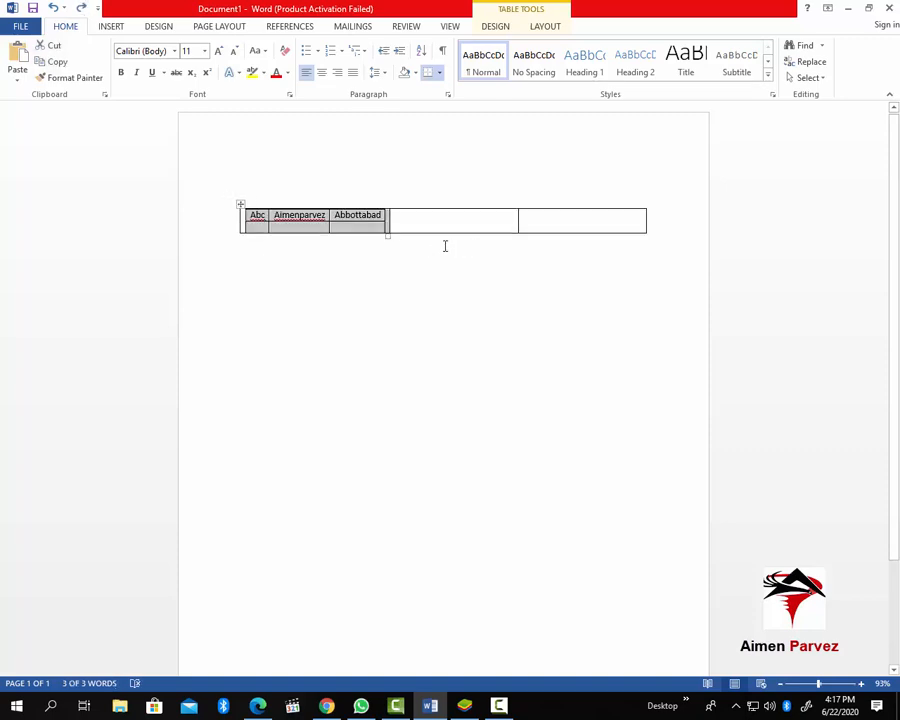
{"action": "left_click_drag", "start_coordinate": [239, 204], "coordinate": [271, 289]}
{"action": "left_click", "coordinate": [402, 253]}
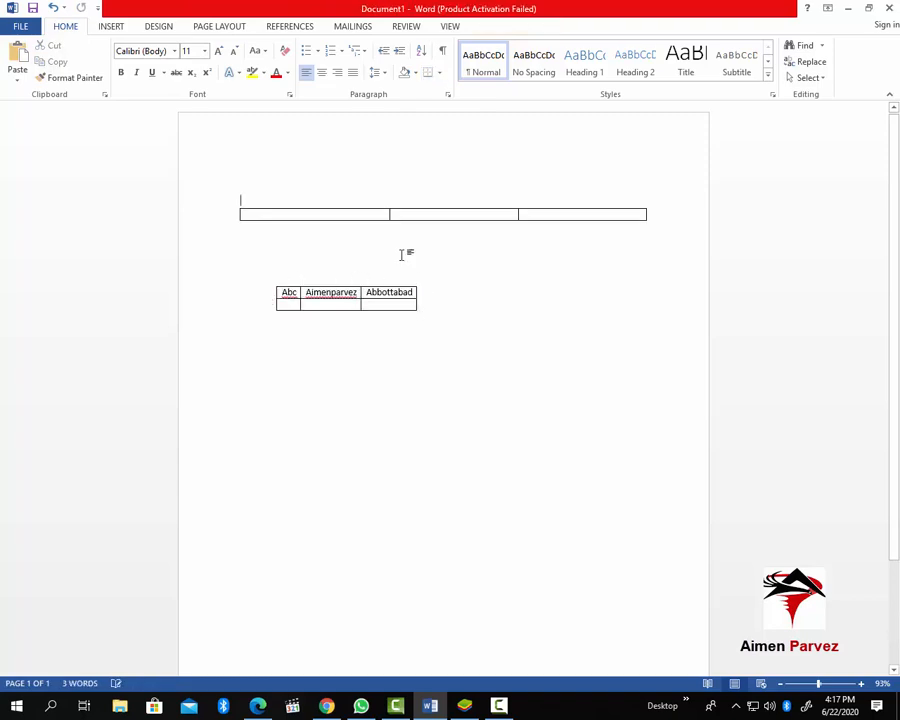
Type filler text into the wide table's three cells, then select the table and delete all its text
{"action": "left_click", "coordinate": [334, 216]}
{"action": "type", "text": "asdfasd"}
{"action": "left_click", "coordinate": [430, 214]}
{"action": "type", "text": "adsfasdf"}
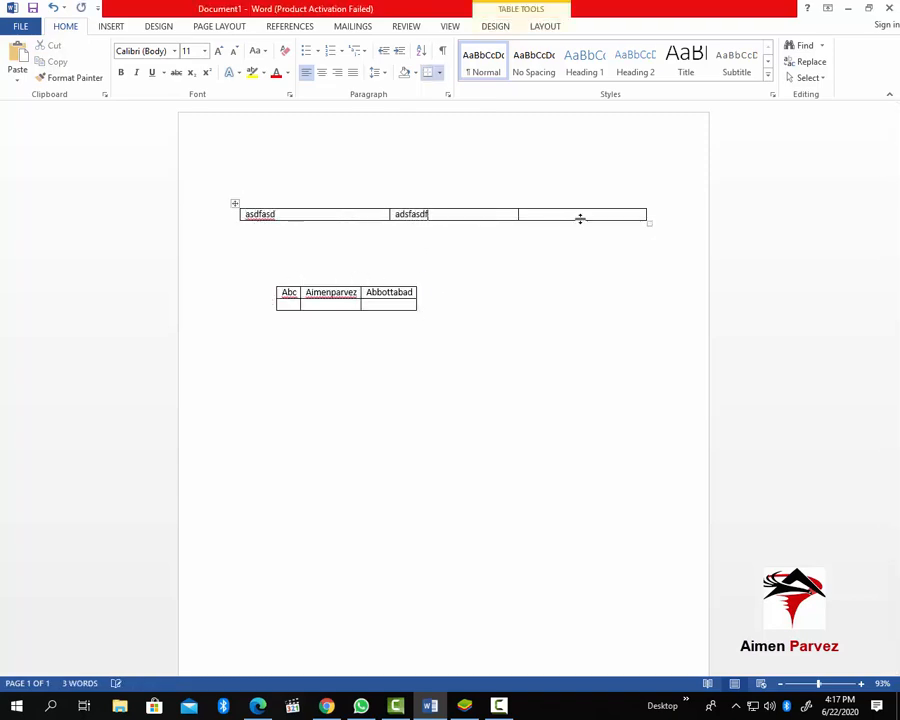
{"action": "left_click", "coordinate": [576, 216]}
{"action": "type", "text": "adfadsf"}
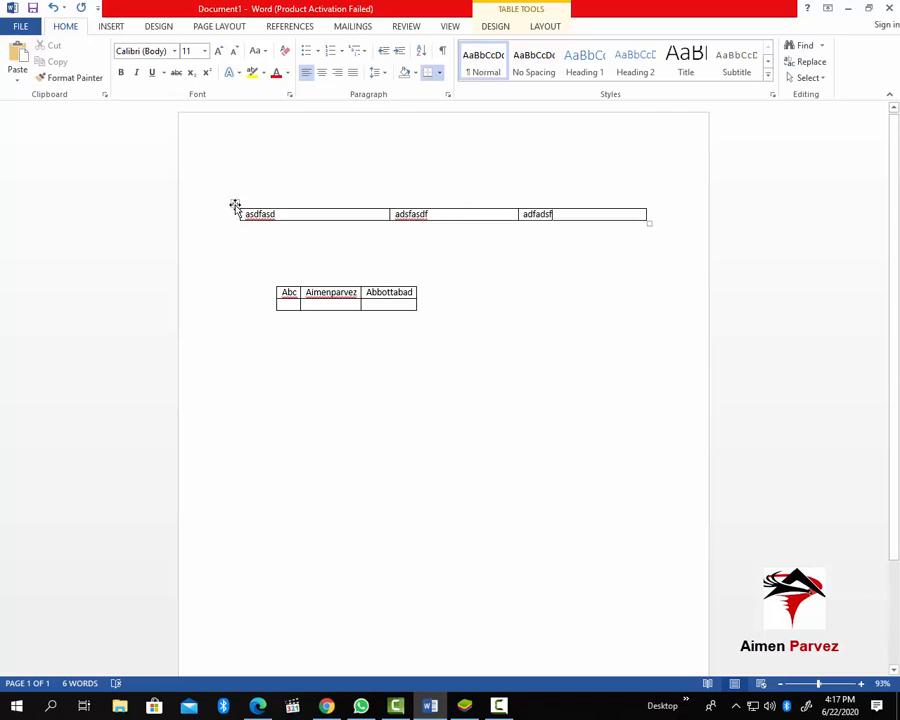
{"action": "left_click", "coordinate": [234, 204]}
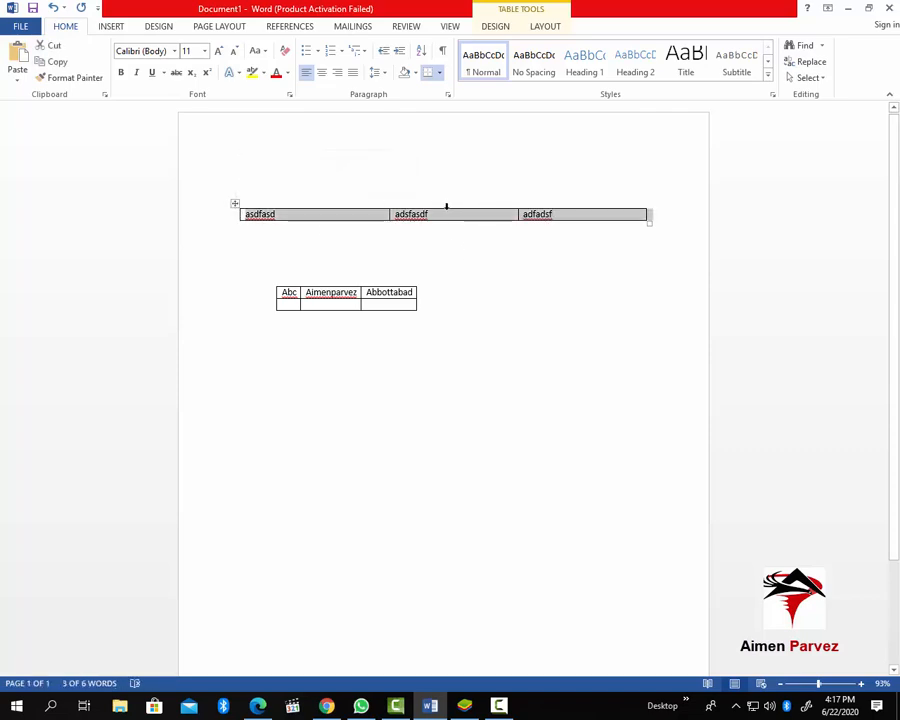
{"action": "key", "text": "Delete"}
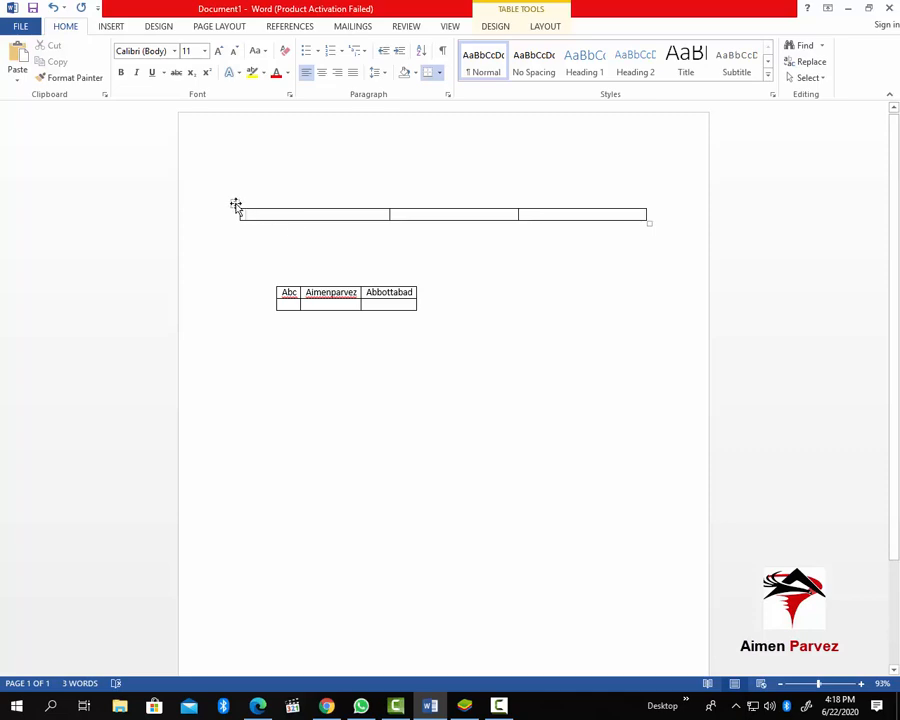
{"action": "left_click", "coordinate": [235, 205]}
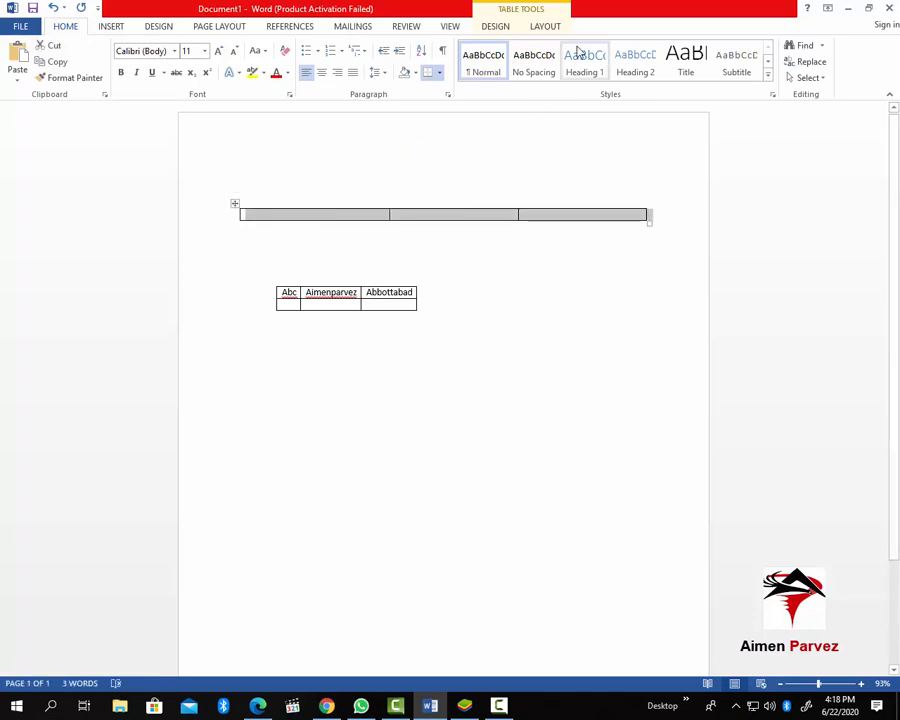
Erase the empty wide table with the Layout Eraser and drag the Abc table up near the page top
{"action": "left_click", "coordinate": [545, 27]}
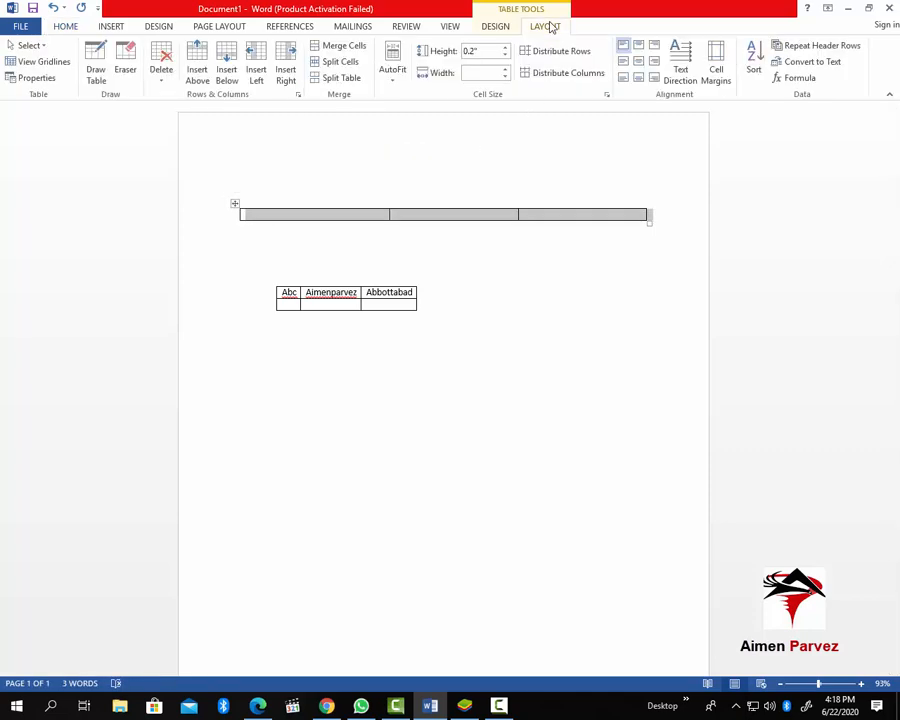
{"action": "left_click", "coordinate": [132, 72]}
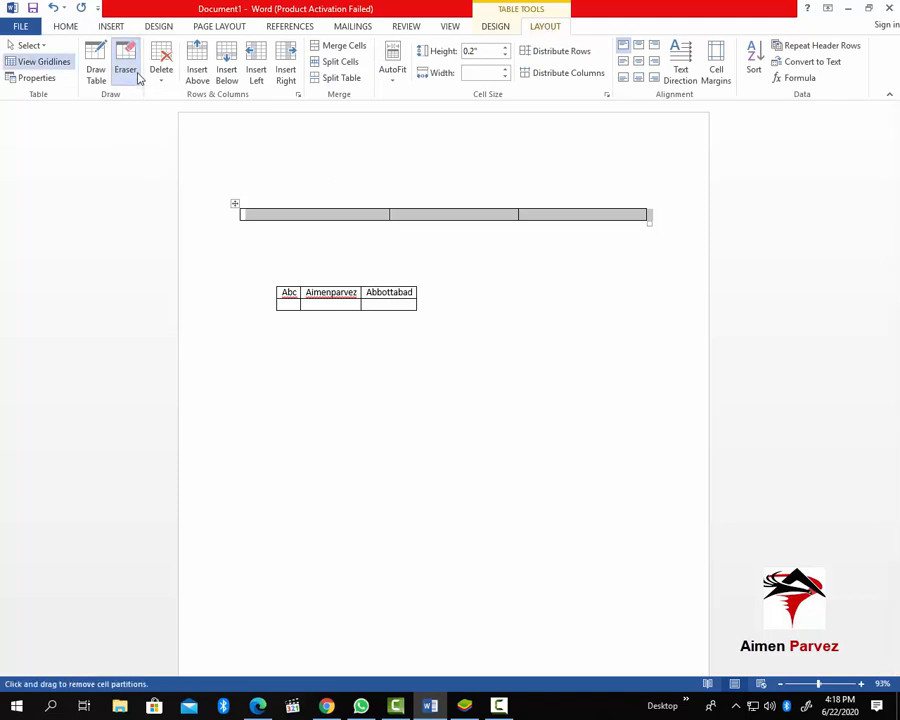
{"action": "mouse_move", "coordinate": [205, 161]}
{"action": "left_mouse_down"}
{"action": "mouse_move", "coordinate": [297, 215]}
{"action": "mouse_move", "coordinate": [708, 248]}
{"action": "left_mouse_up"}
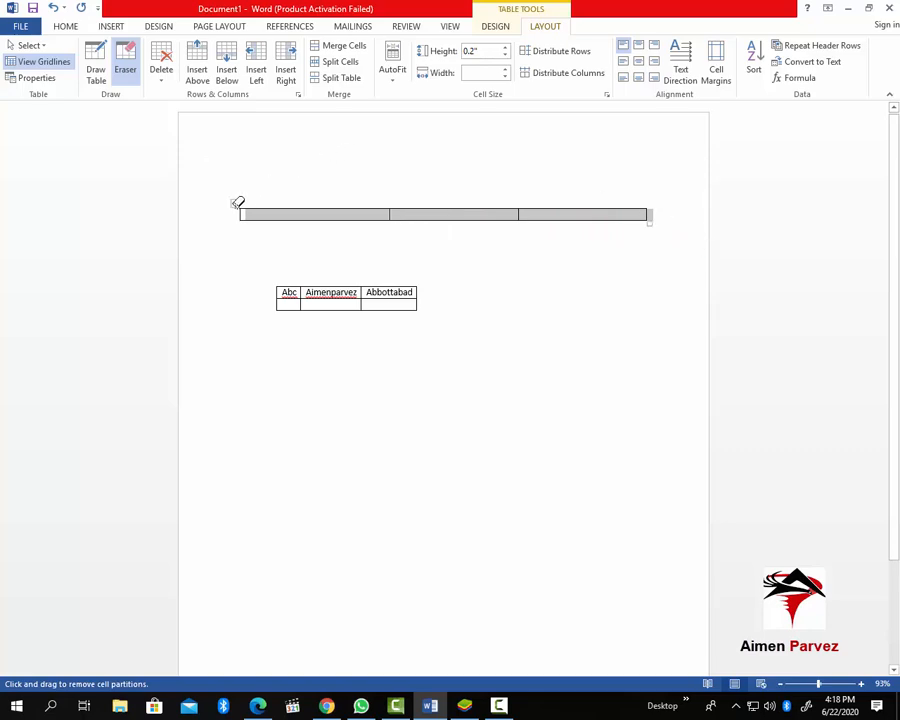
{"action": "mouse_move", "coordinate": [216, 193]}
{"action": "left_mouse_down"}
{"action": "mouse_move", "coordinate": [709, 283]}
{"action": "mouse_move", "coordinate": [657, 242]}
{"action": "mouse_move", "coordinate": [664, 236]}
{"action": "left_mouse_up"}
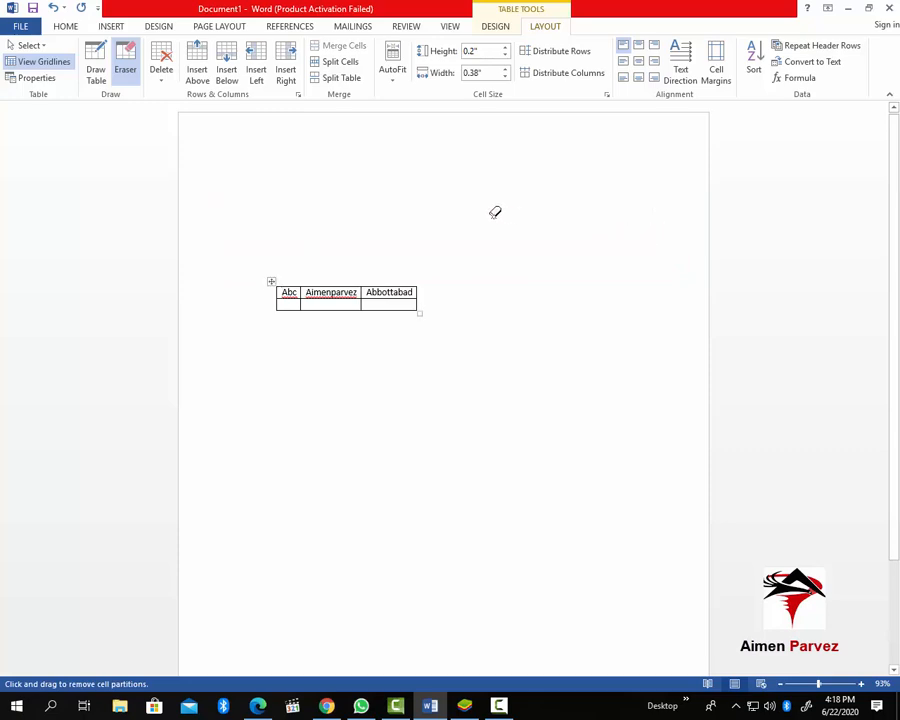
{"action": "left_click", "coordinate": [64, 27]}
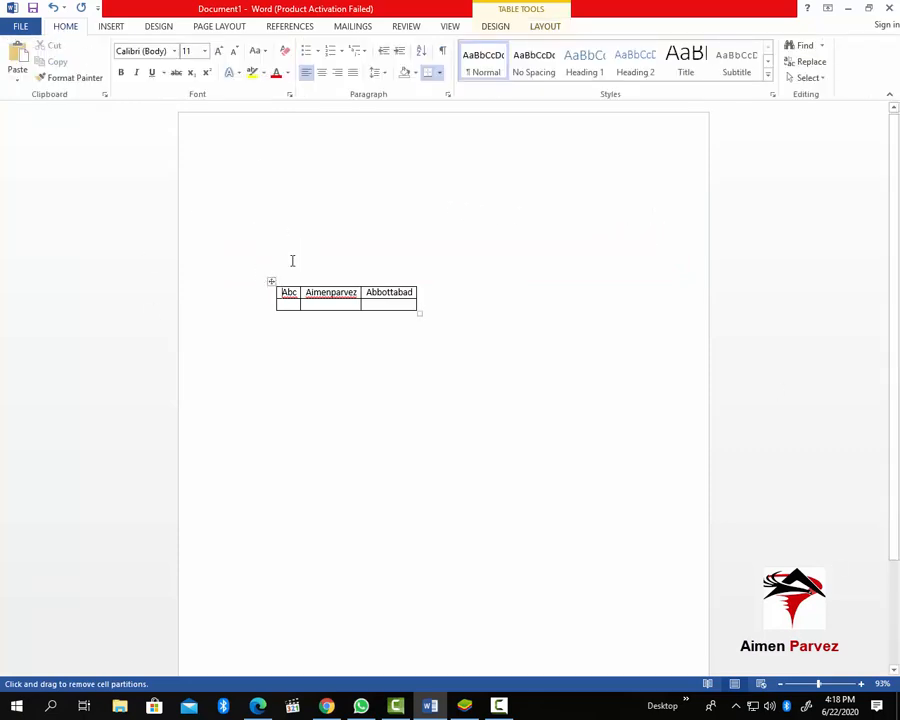
{"action": "left_click_drag", "start_coordinate": [271, 281], "coordinate": [259, 179]}
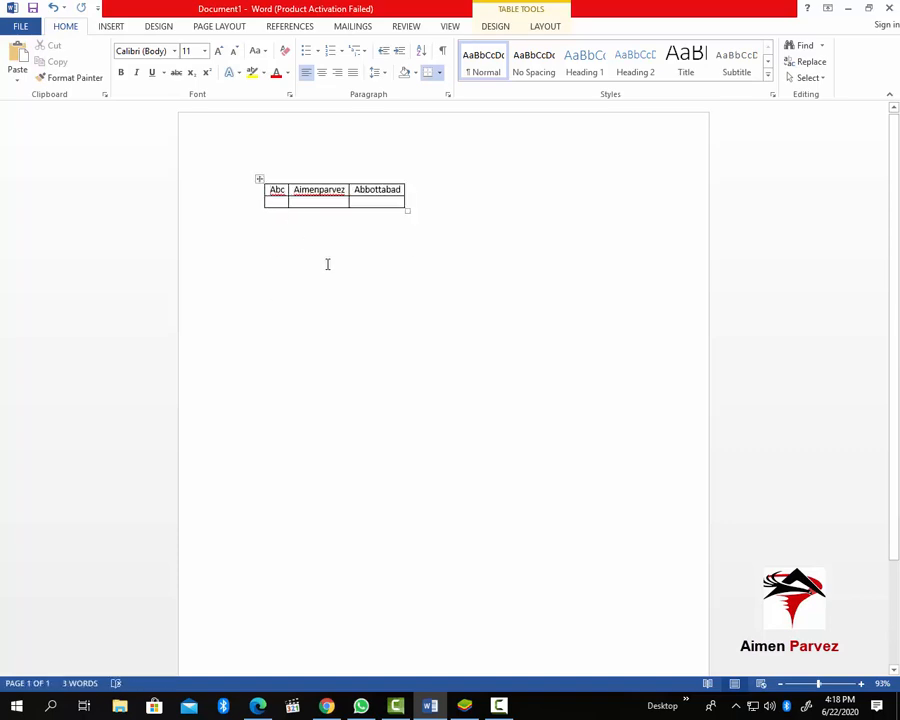
Try copying the Abc table below the original by dragging and pasting, undoing each attempt
{"action": "left_click", "coordinate": [362, 201]}
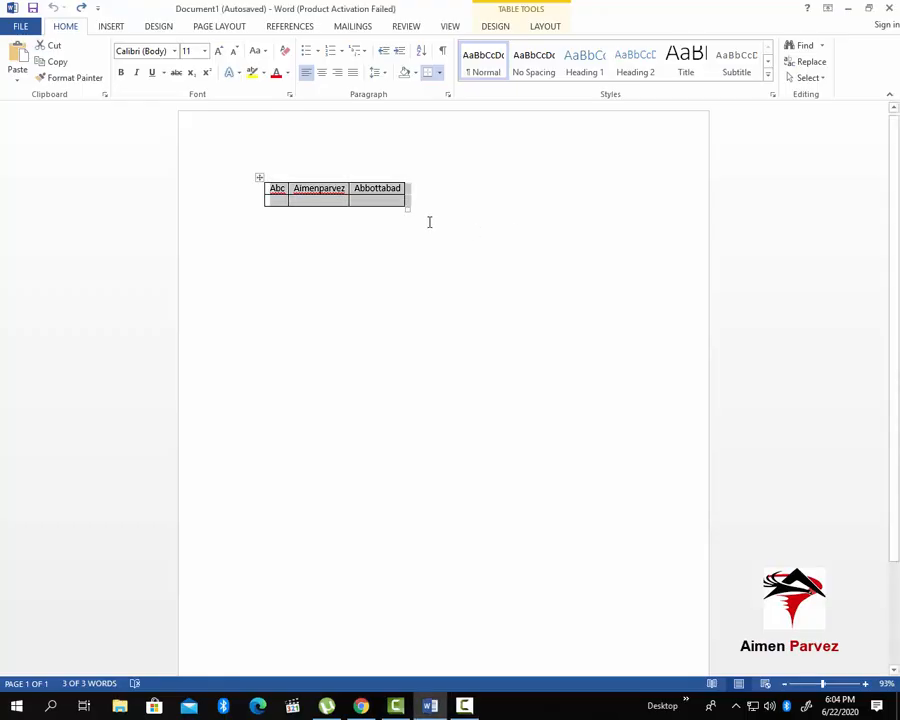
{"action": "left_click", "coordinate": [472, 222]}
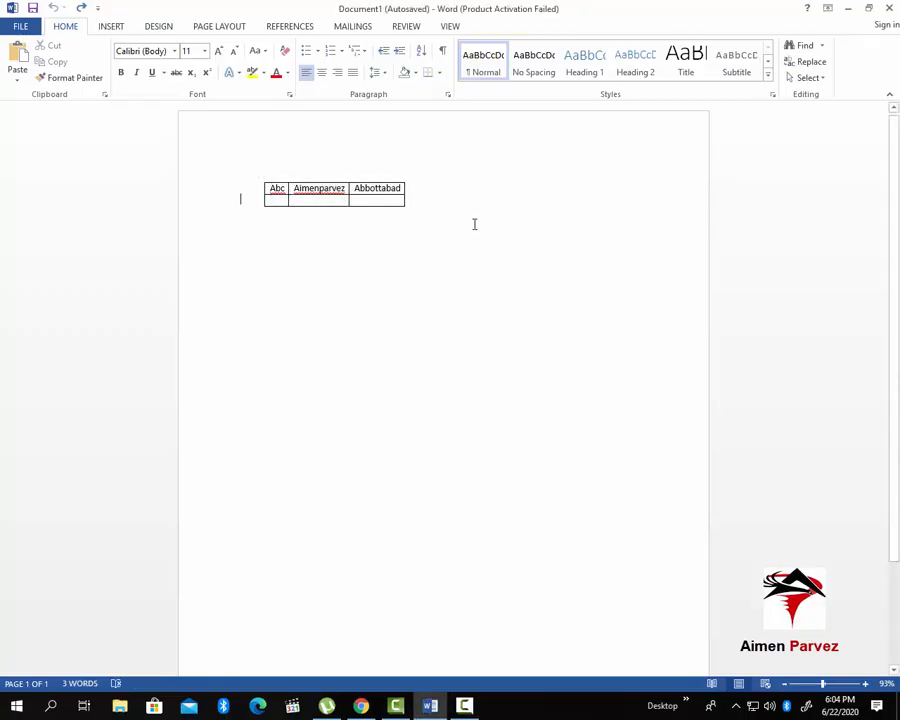
{"action": "left_click", "coordinate": [396, 206]}
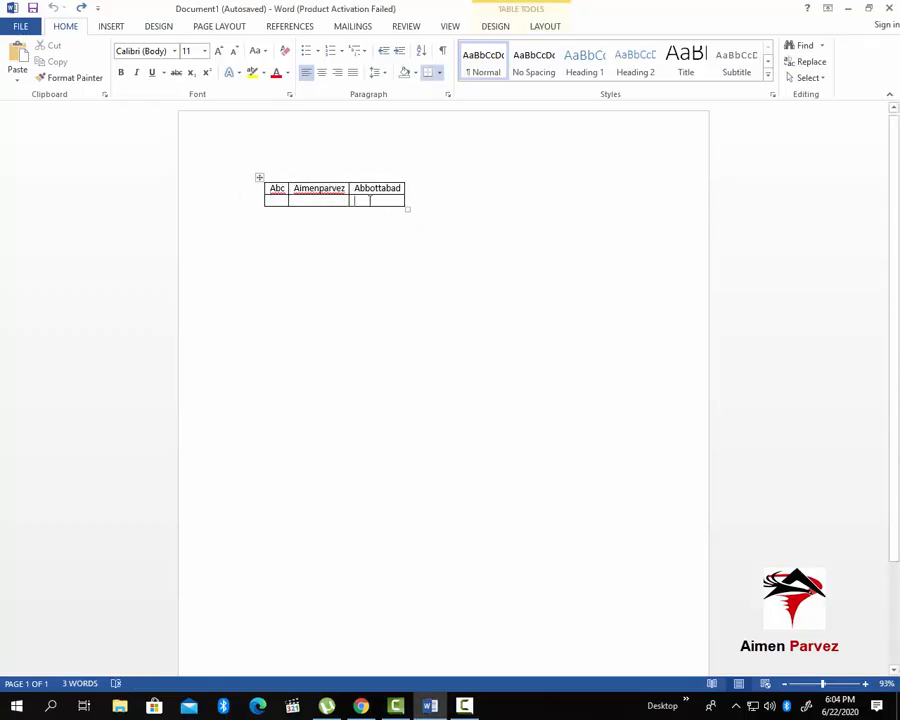
{"action": "left_click", "coordinate": [260, 178]}
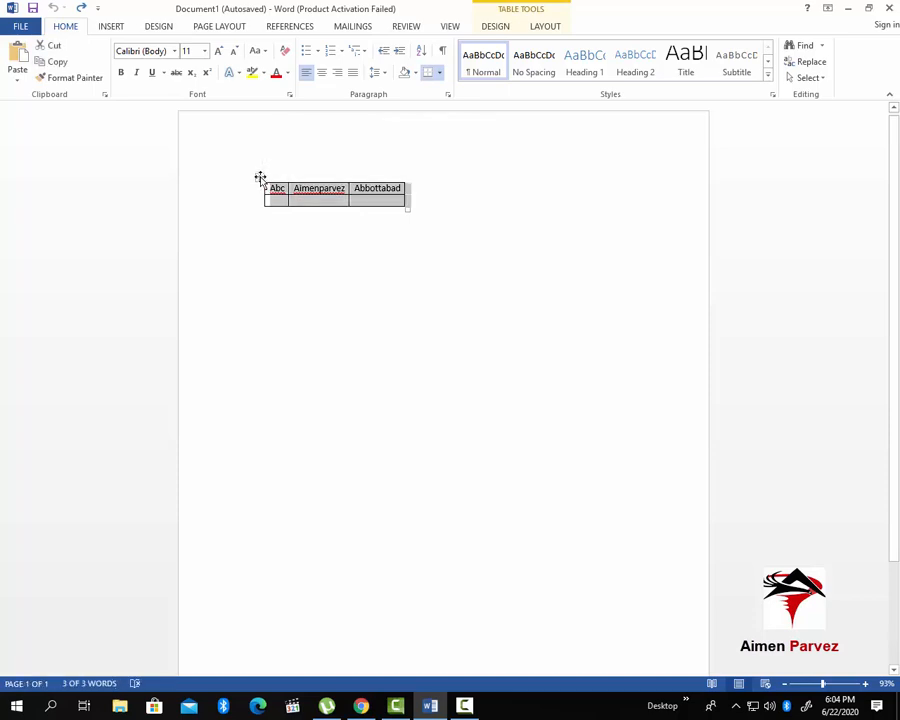
{"action": "left_click_drag", "start_coordinate": [260, 178], "coordinate": [266, 240]}
{"action": "left_click", "coordinate": [313, 271]}
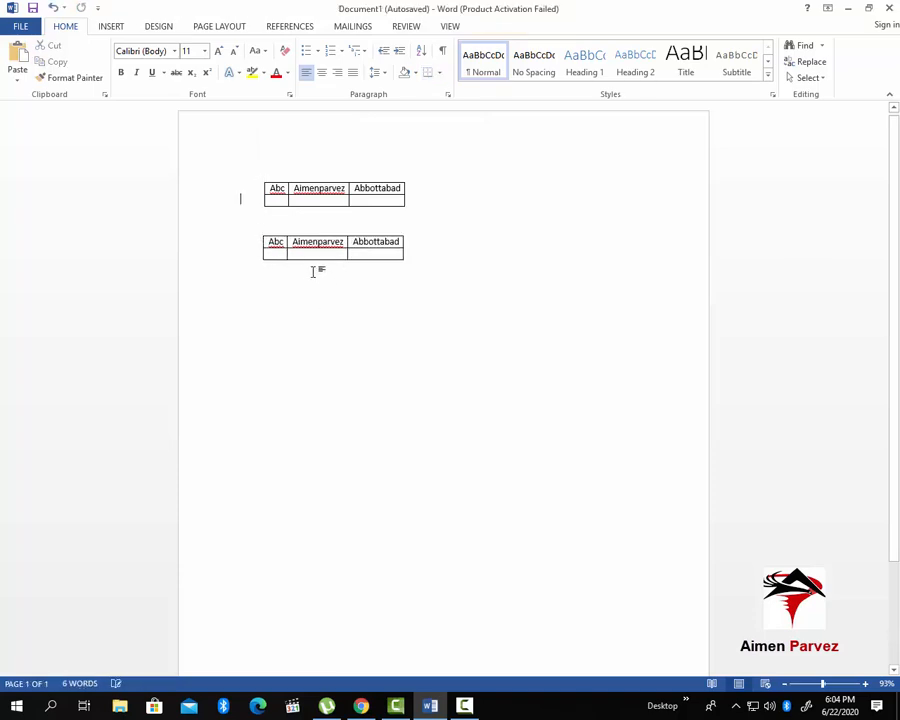
{"action": "key", "text": "ctrl+z"}
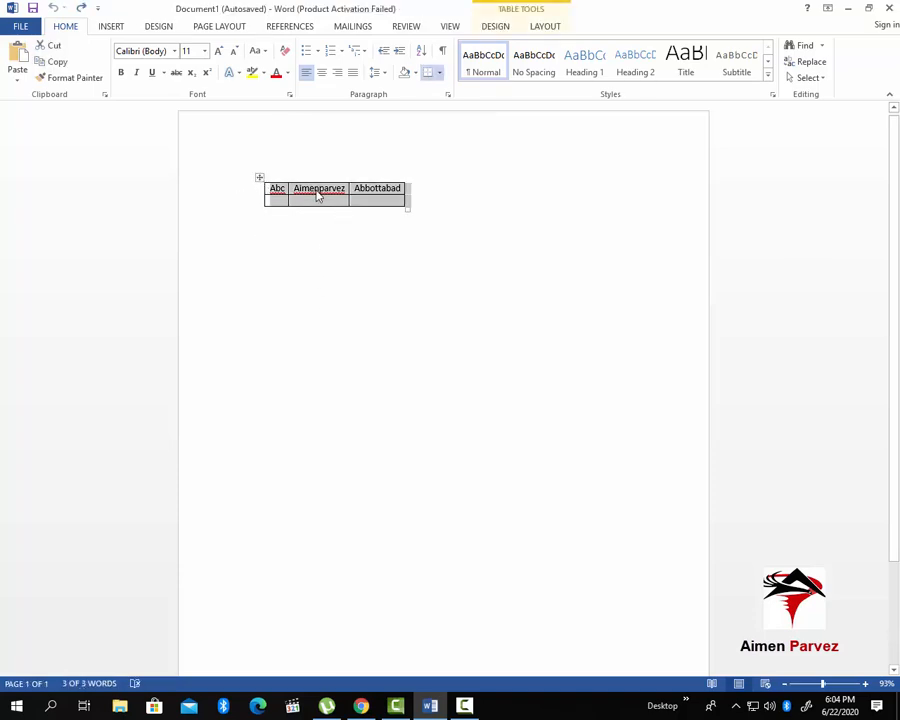
{"action": "key", "text": "ctrl+v"}
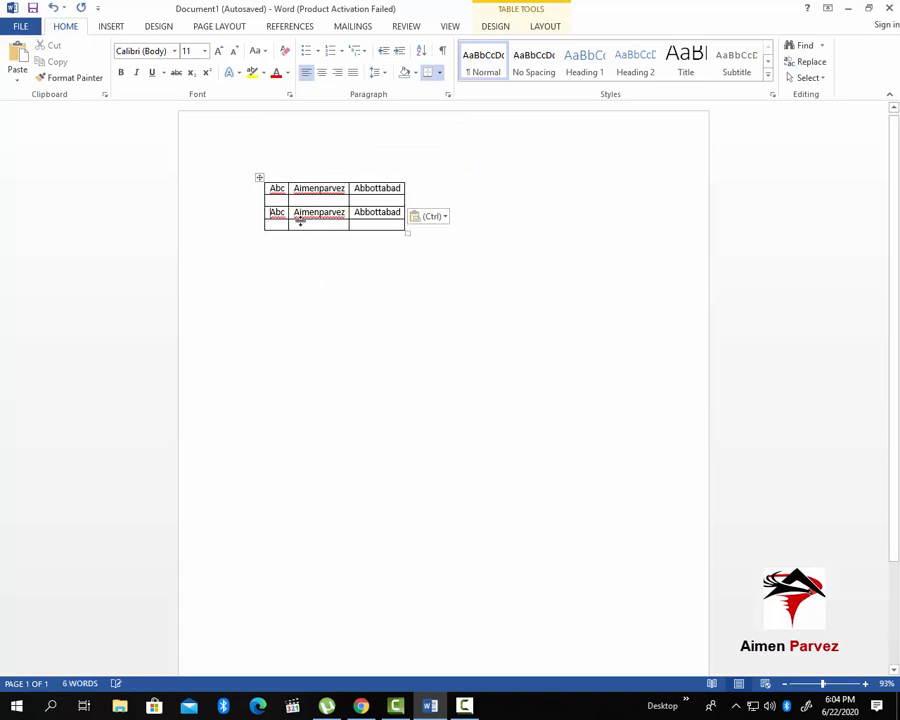
{"action": "left_click", "coordinate": [544, 242]}
{"action": "left_click_drag", "start_coordinate": [259, 177], "coordinate": [288, 323]}
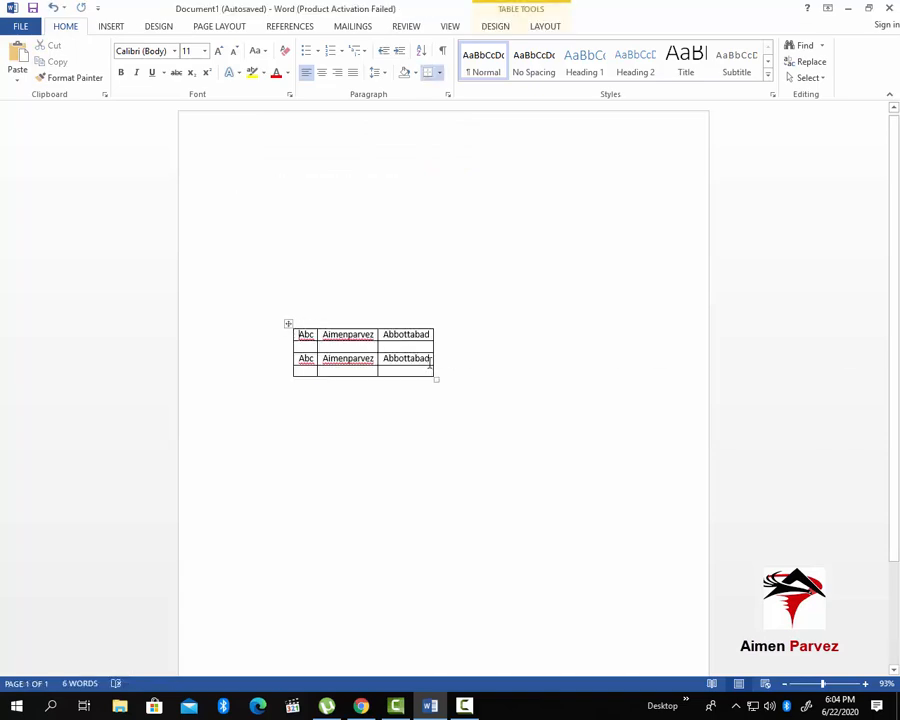
{"action": "key", "text": "ctrl+z"}
{"action": "key", "text": "ctrl+z"}
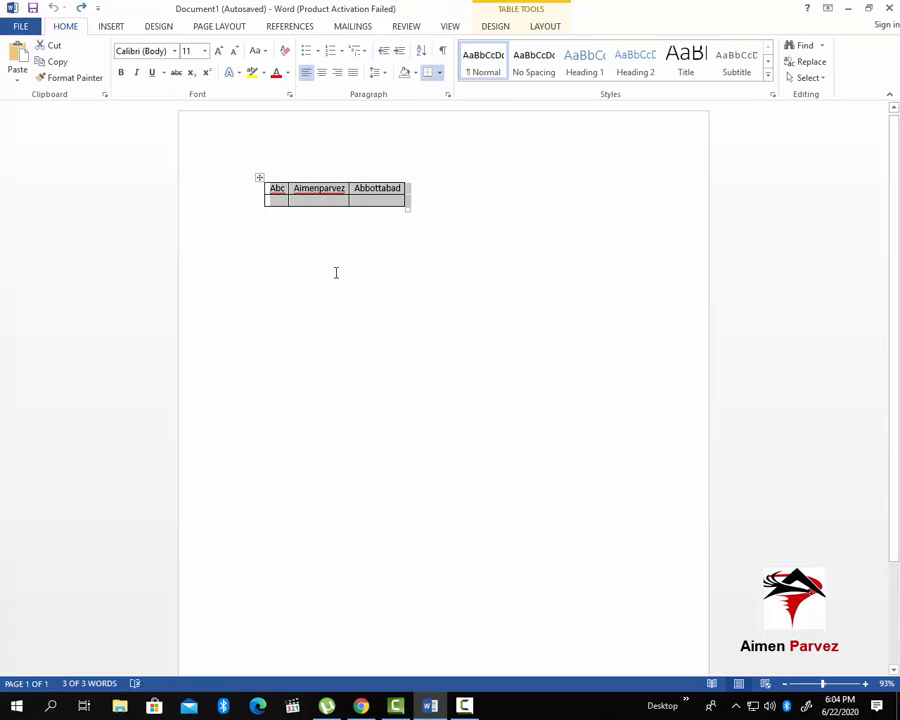
Drag a copy of the Abc table so it sits just below the original
{"action": "left_click_drag", "start_coordinate": [259, 178], "coordinate": [258, 253], "text": "ctrl"}
{"action": "left_click", "coordinate": [341, 307]}
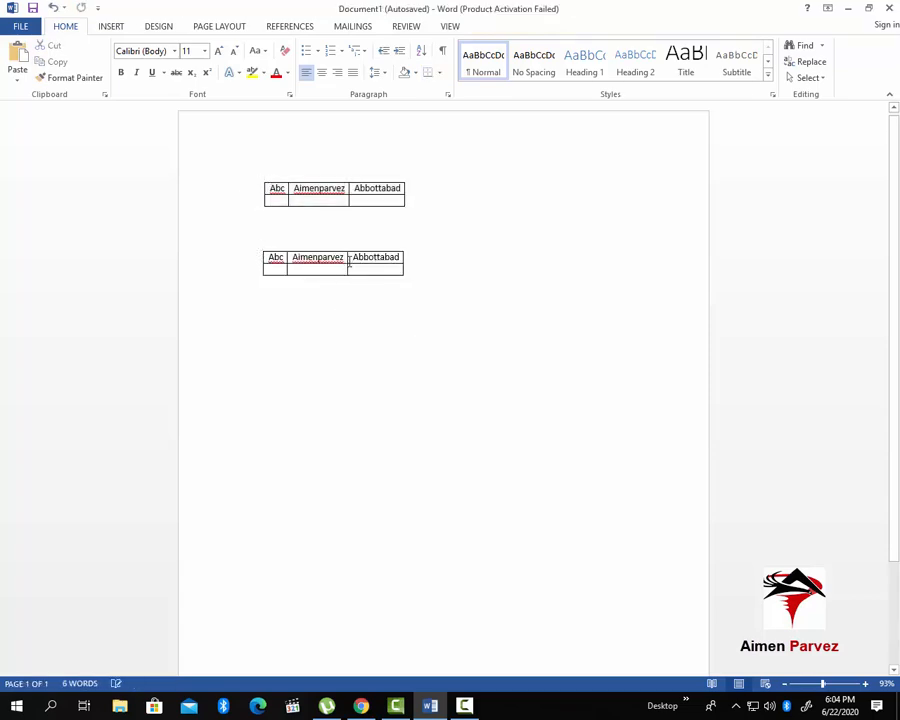
{"action": "left_click", "coordinate": [392, 262]}
{"action": "left_click", "coordinate": [418, 180]}
{"action": "left_click", "coordinate": [322, 189]}
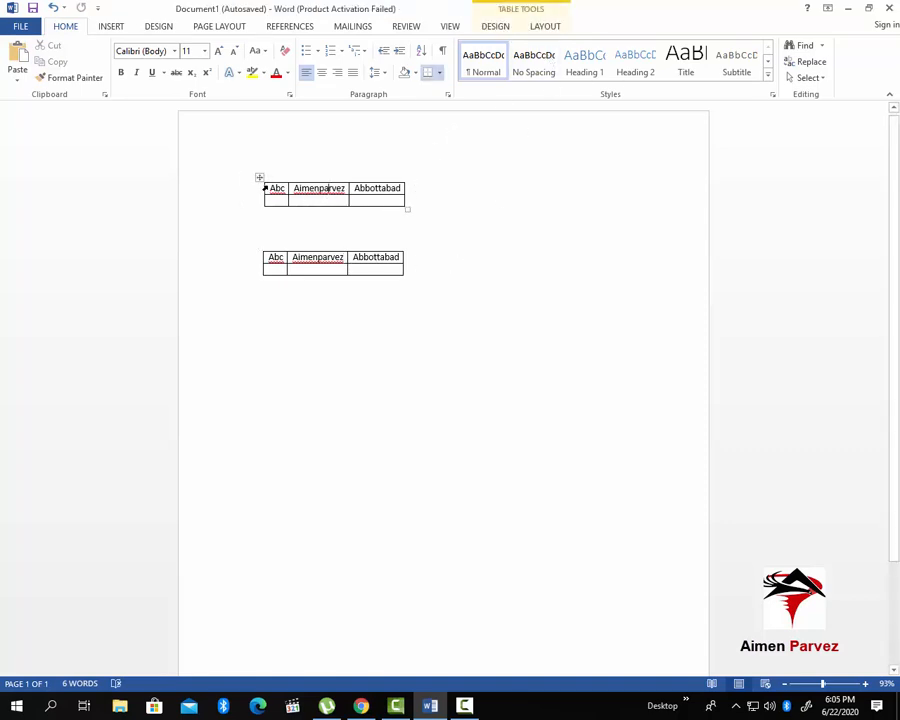
Try deleting the first table's rows and erasing it with the Eraser, undoing both attempts
{"action": "left_click", "coordinate": [545, 26]}
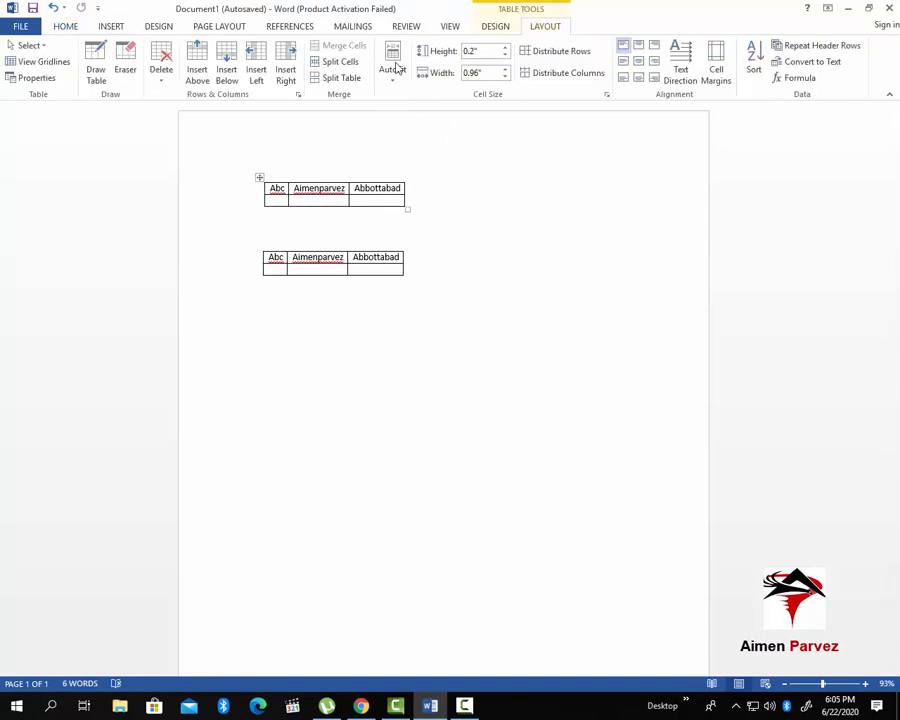
{"action": "left_click", "coordinate": [260, 177]}
{"action": "left_click", "coordinate": [161, 66]}
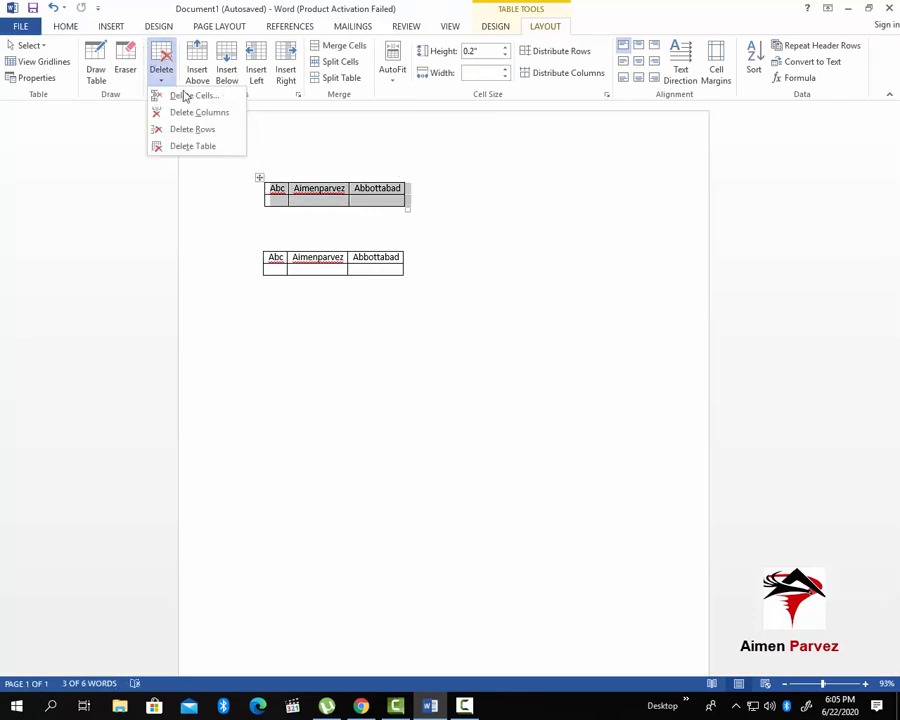
{"action": "left_click", "coordinate": [190, 132]}
{"action": "left_click", "coordinate": [349, 268]}
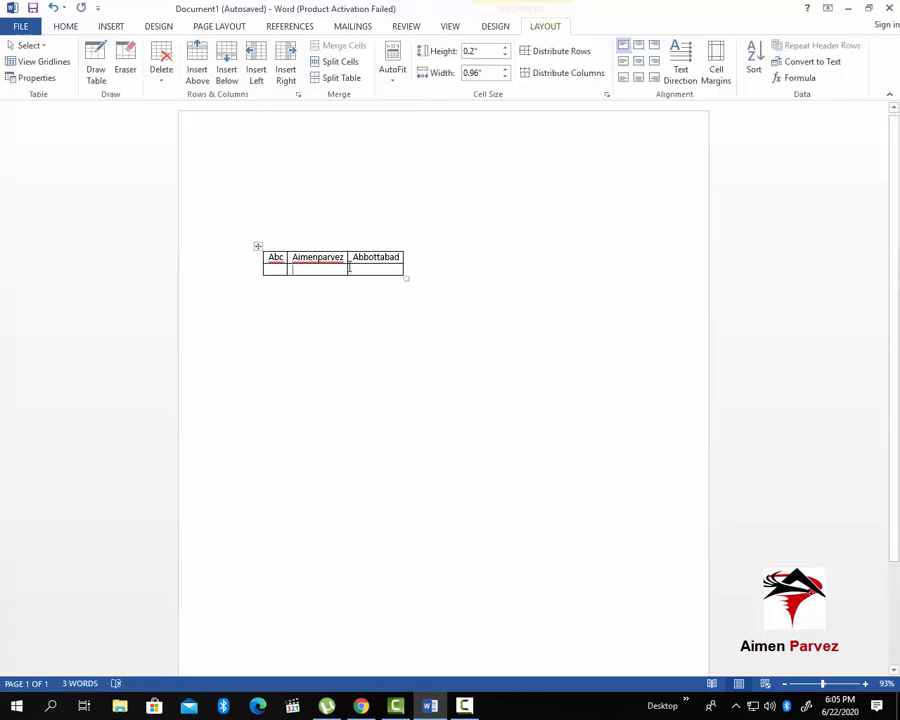
{"action": "key", "text": "ctrl+z"}
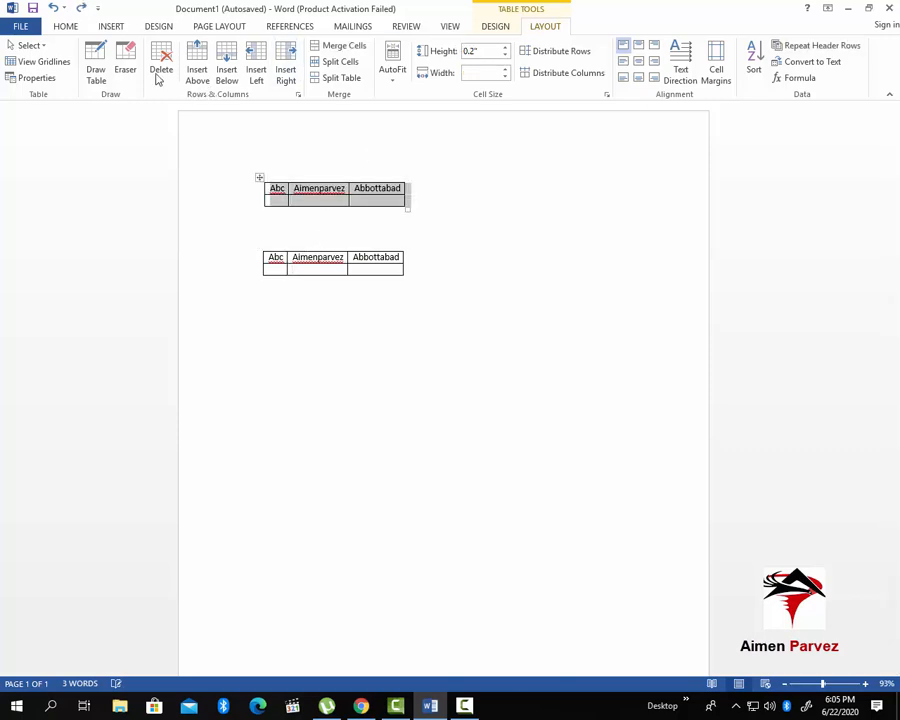
{"action": "left_click", "coordinate": [125, 66]}
{"action": "mouse_move", "coordinate": [256, 178]}
{"action": "left_mouse_down"}
{"action": "mouse_move", "coordinate": [473, 215]}
{"action": "mouse_move", "coordinate": [442, 218]}
{"action": "left_mouse_up"}
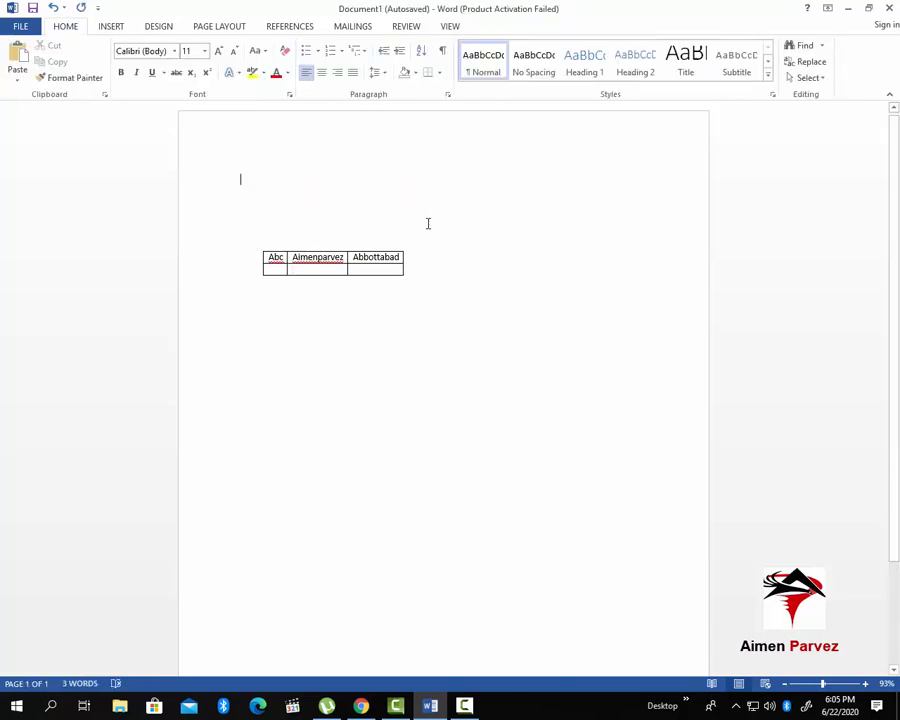
{"action": "key", "text": "ctrl+z"}
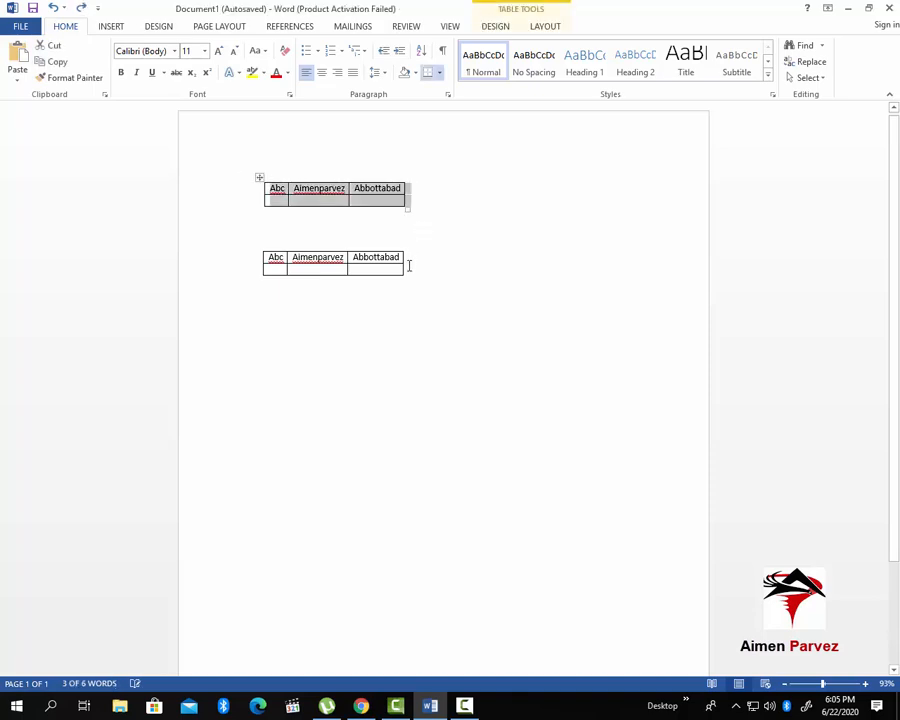
Delete the duplicate table, then remove the original with Layout > Delete > Delete Table
{"action": "left_click_drag", "start_coordinate": [445, 175], "coordinate": [283, 307]}
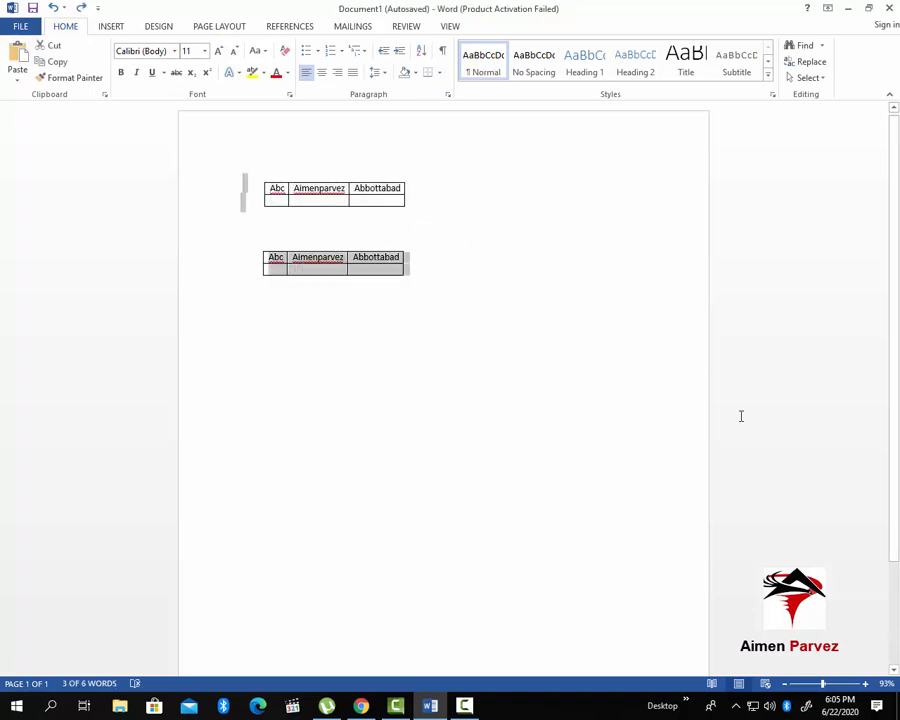
{"action": "key", "text": "Delete"}
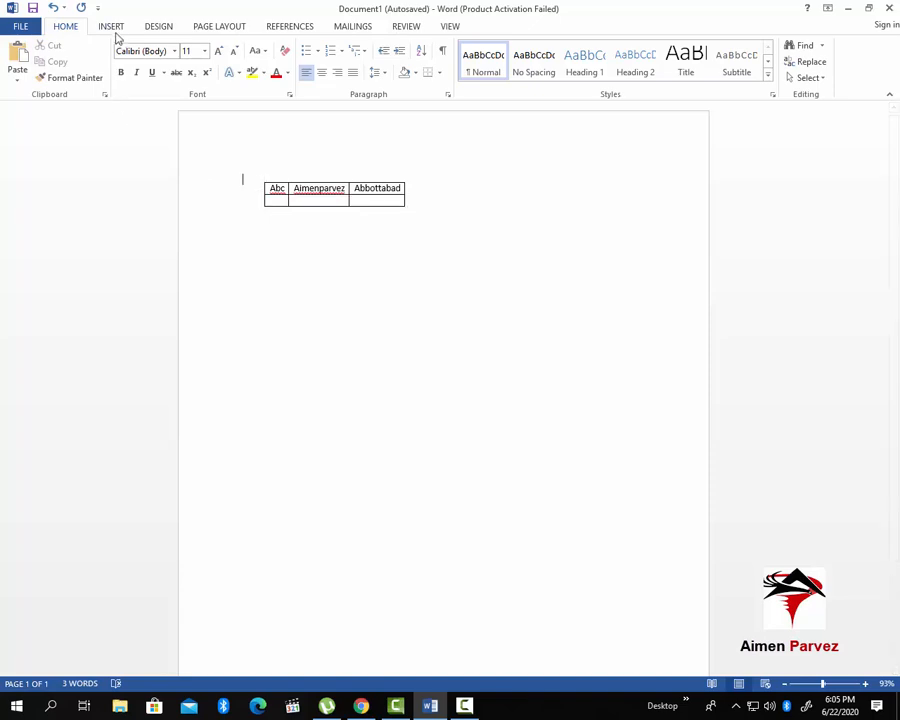
{"action": "left_click", "coordinate": [112, 27]}
{"action": "left_click", "coordinate": [93, 84]}
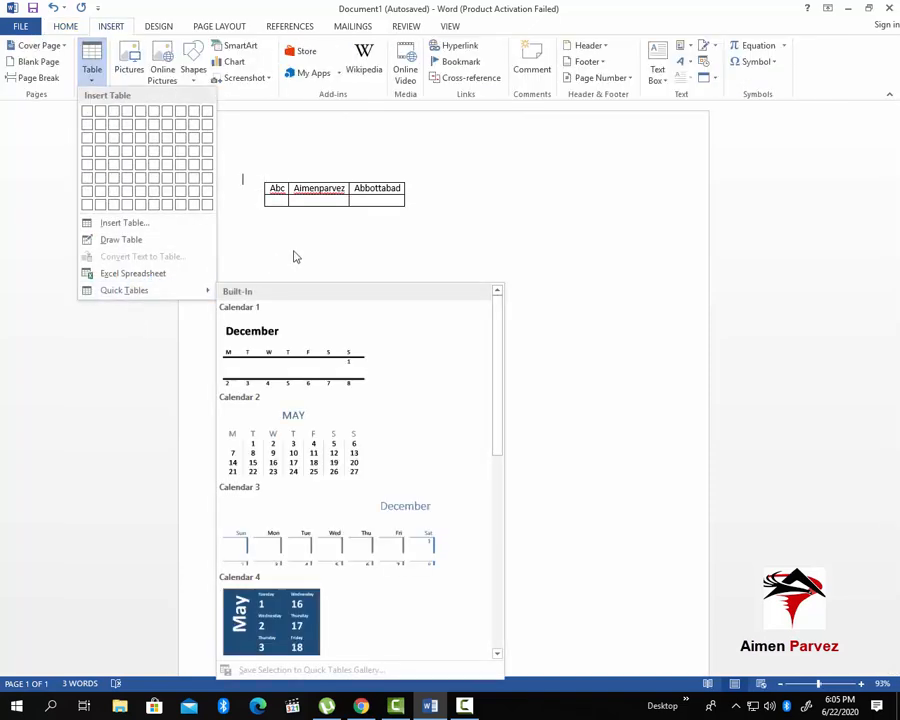
{"action": "left_click", "coordinate": [355, 204]}
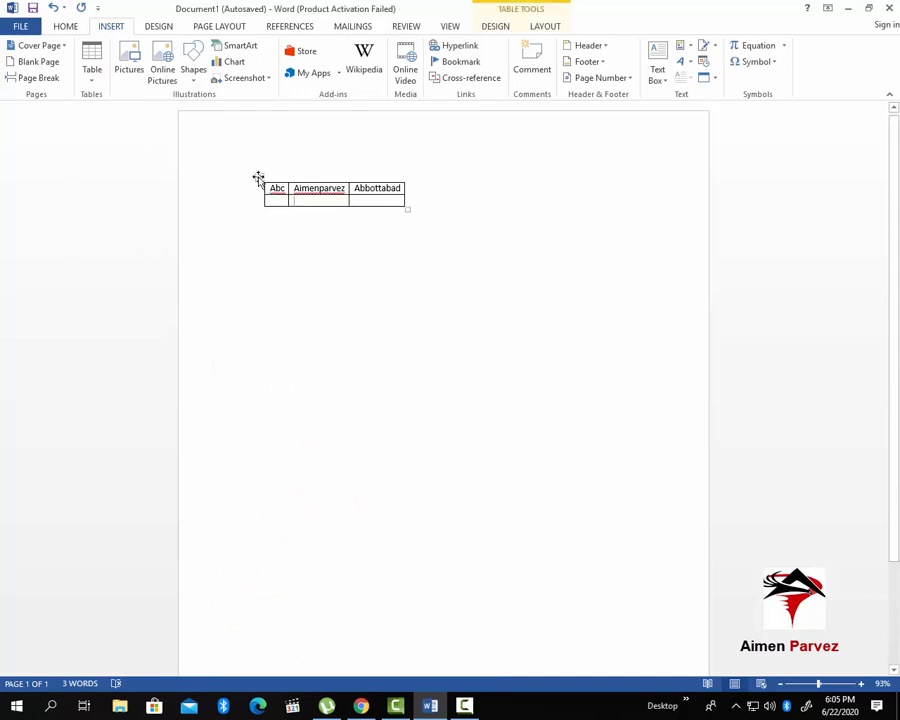
{"action": "left_click", "coordinate": [259, 177]}
{"action": "left_click", "coordinate": [495, 26]}
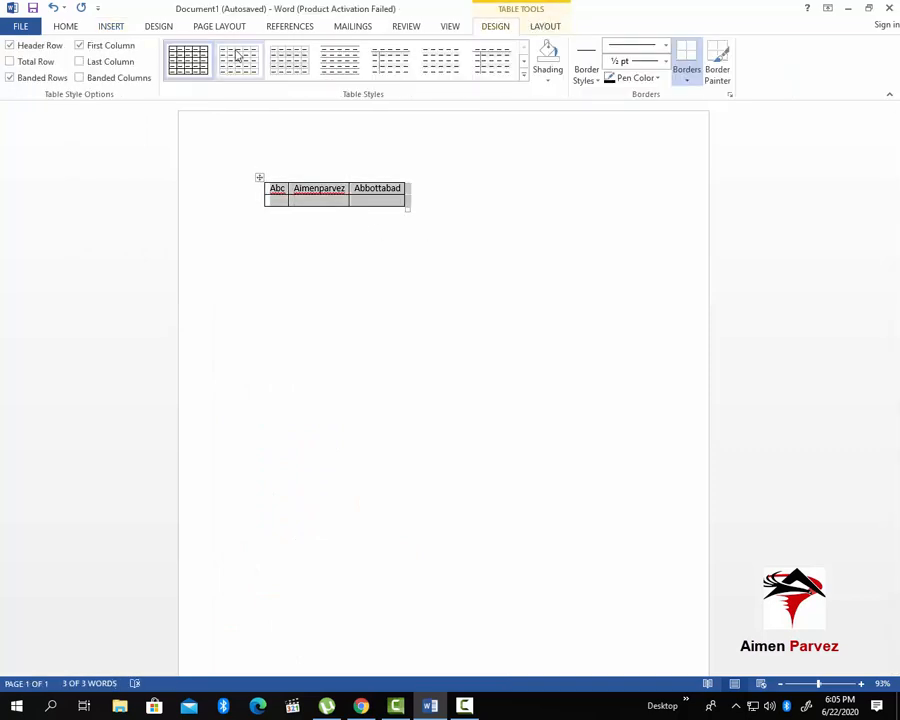
{"action": "left_click", "coordinate": [545, 26]}
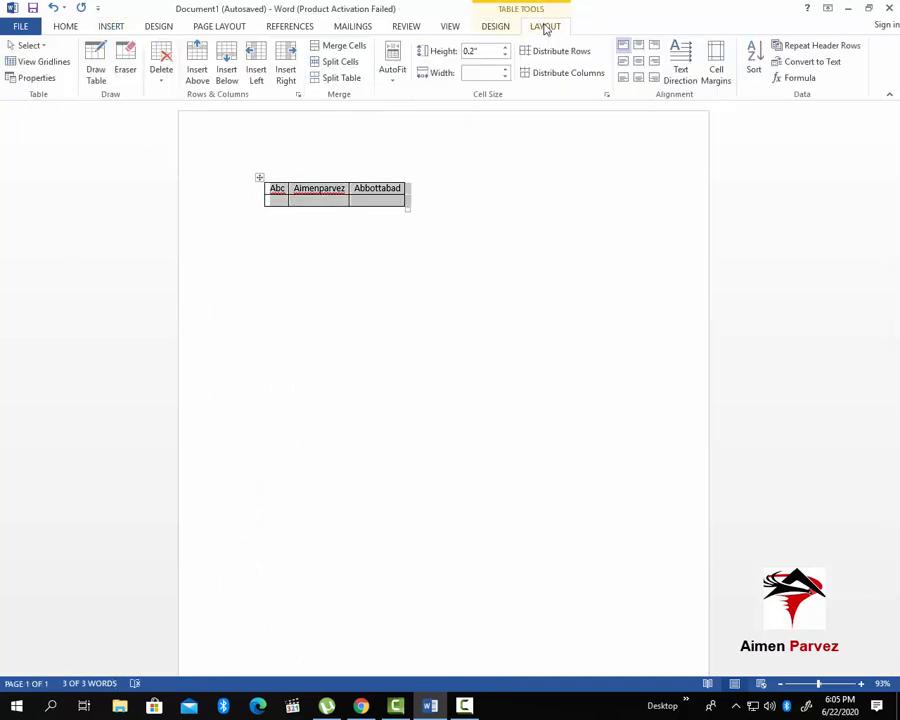
{"action": "left_click", "coordinate": [161, 66]}
{"action": "left_click", "coordinate": [185, 145]}
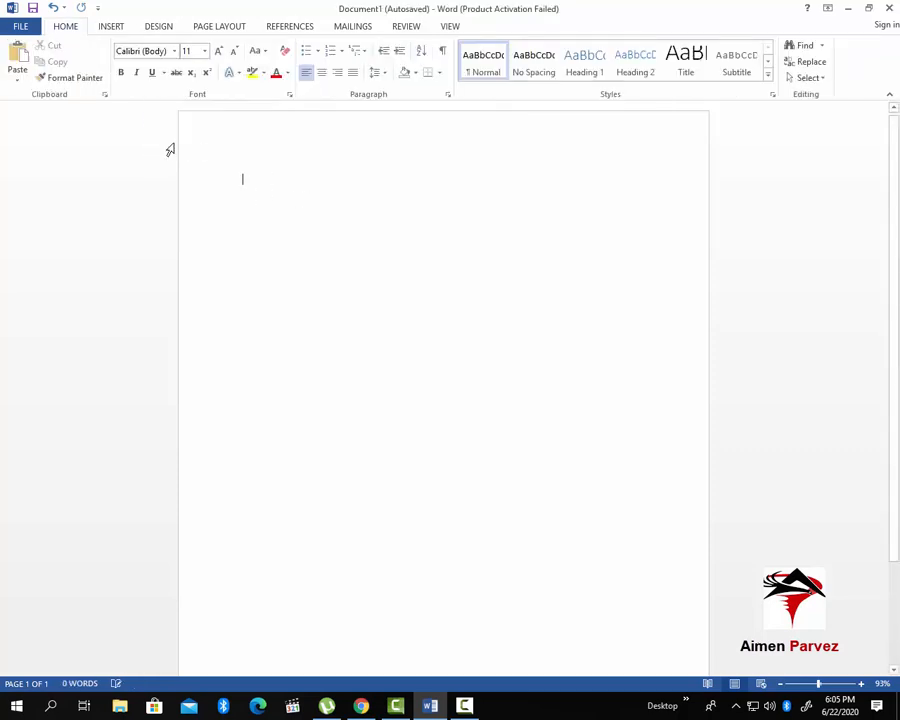
Embed an Excel spreadsheet and enter 50, 40 and 30 in cells A1 to A3
{"action": "left_click", "coordinate": [112, 26]}
{"action": "left_click", "coordinate": [94, 72]}
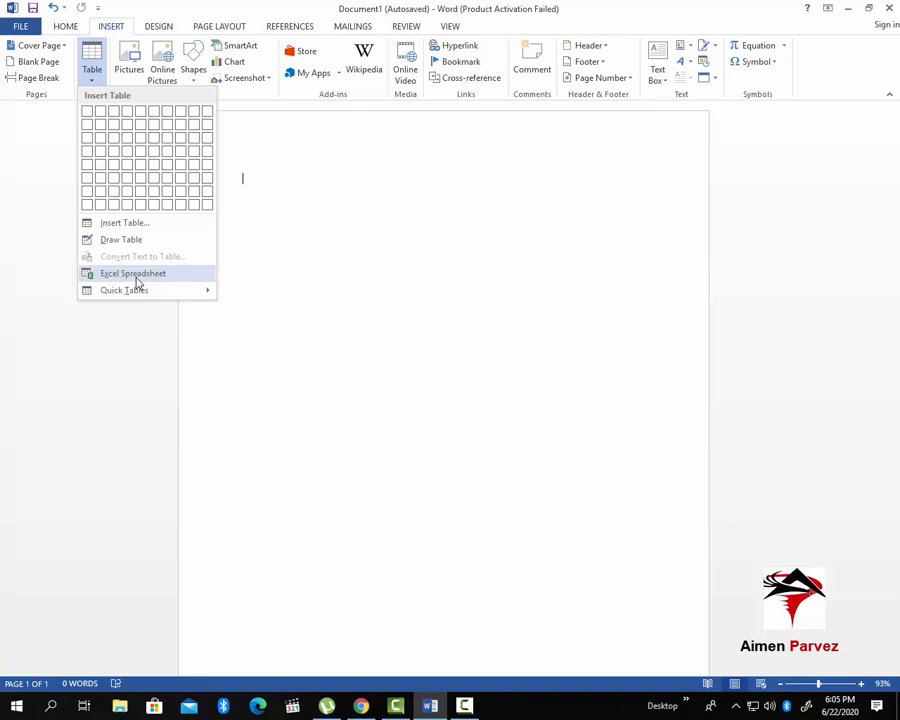
{"action": "left_click", "coordinate": [137, 282]}
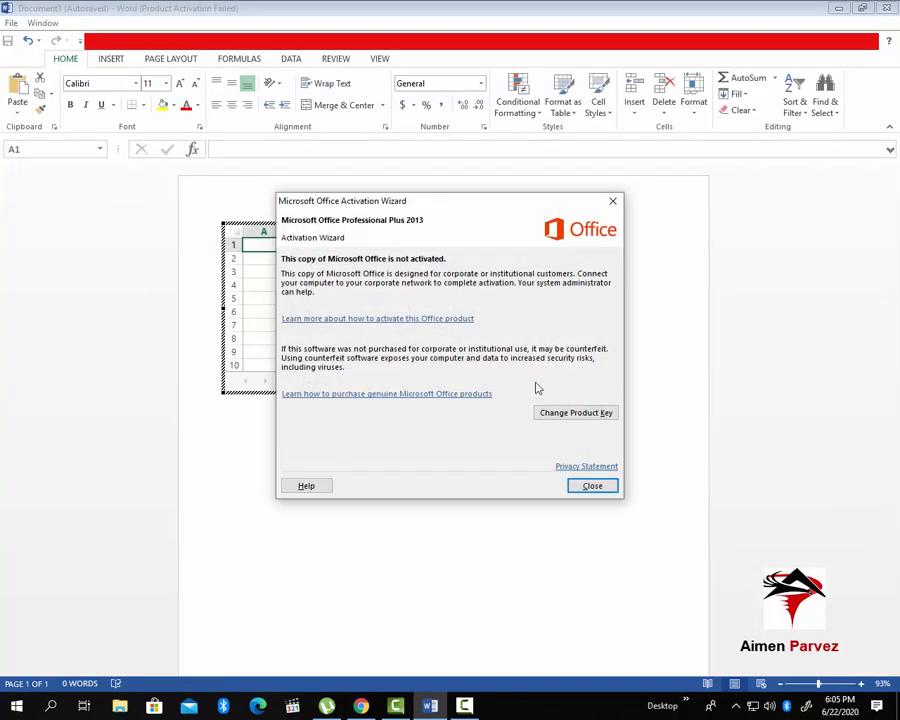
{"action": "left_click", "coordinate": [602, 488]}
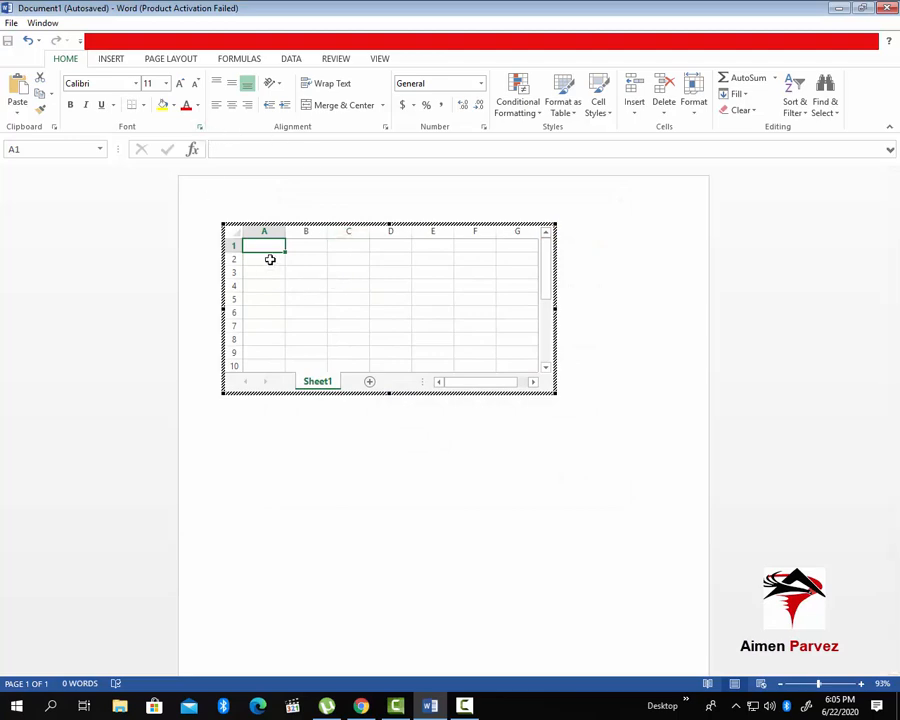
{"action": "type", "text": "50"}
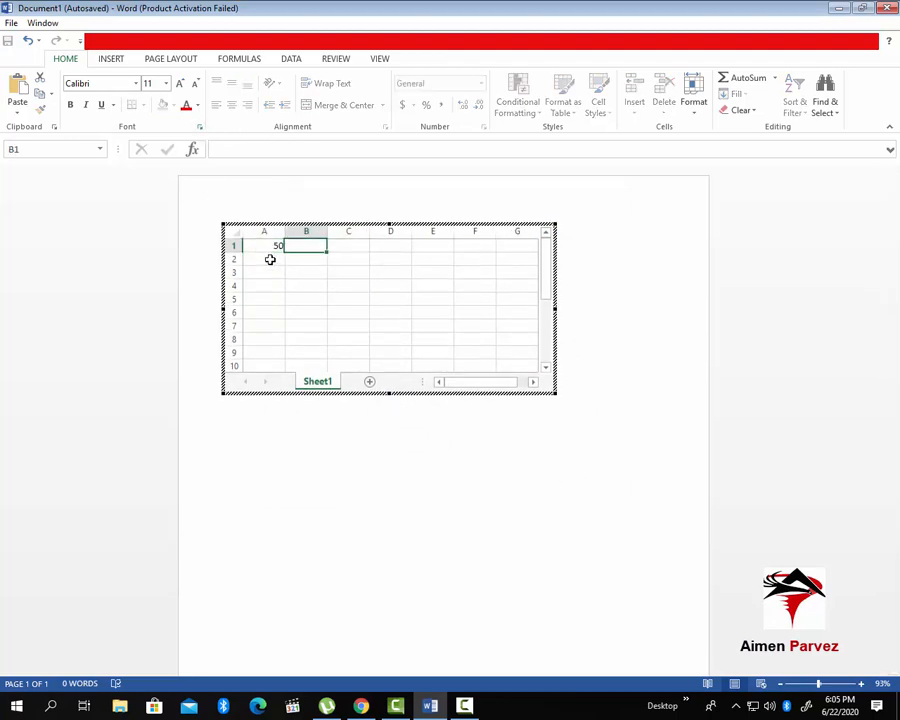
{"action": "key", "text": "Return"}
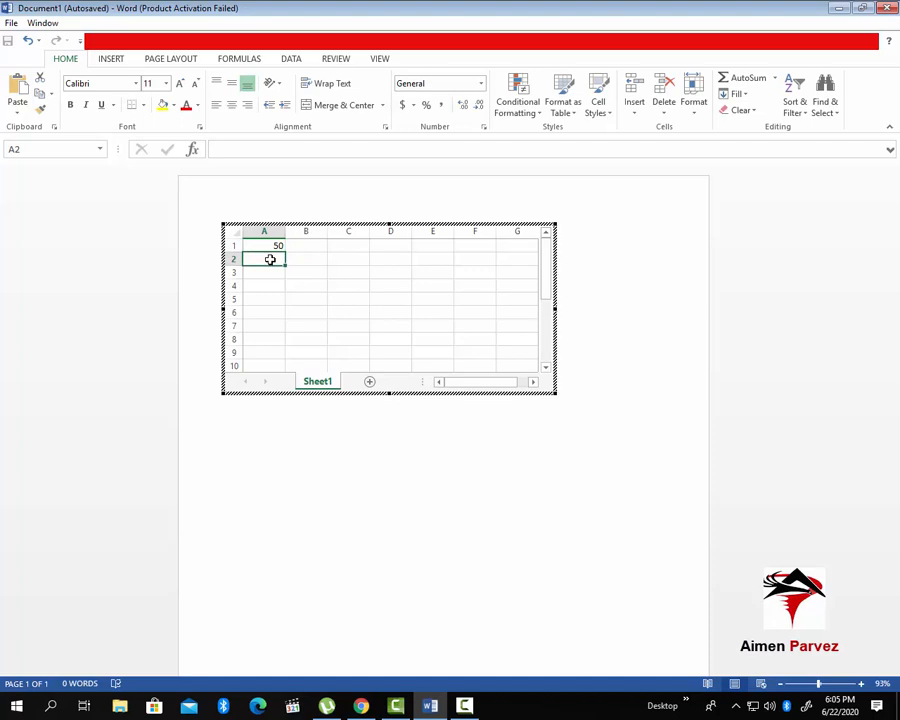
{"action": "type", "text": "40"}
{"action": "key", "text": "Return"}
{"action": "type", "text": "30"}
{"action": "key", "text": "Return"}
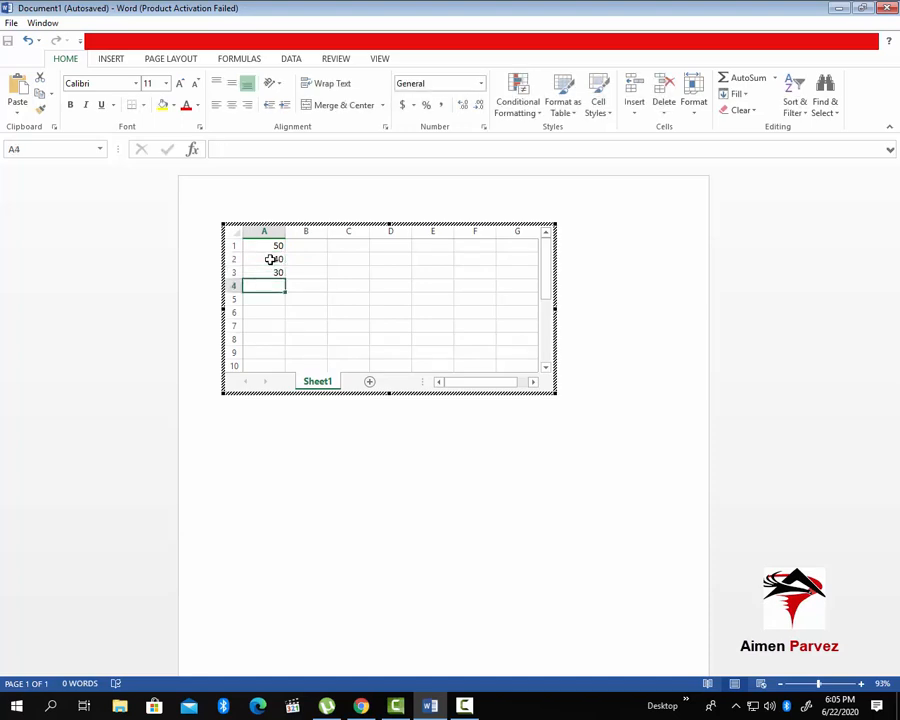
Total A1:A3 with AutoSum Sum to put 120 in A4 and return to the Word page
{"action": "left_click_drag", "start_coordinate": [265, 244], "coordinate": [274, 272]}
{"action": "left_click", "coordinate": [275, 271]}
{"action": "left_click", "coordinate": [236, 59]}
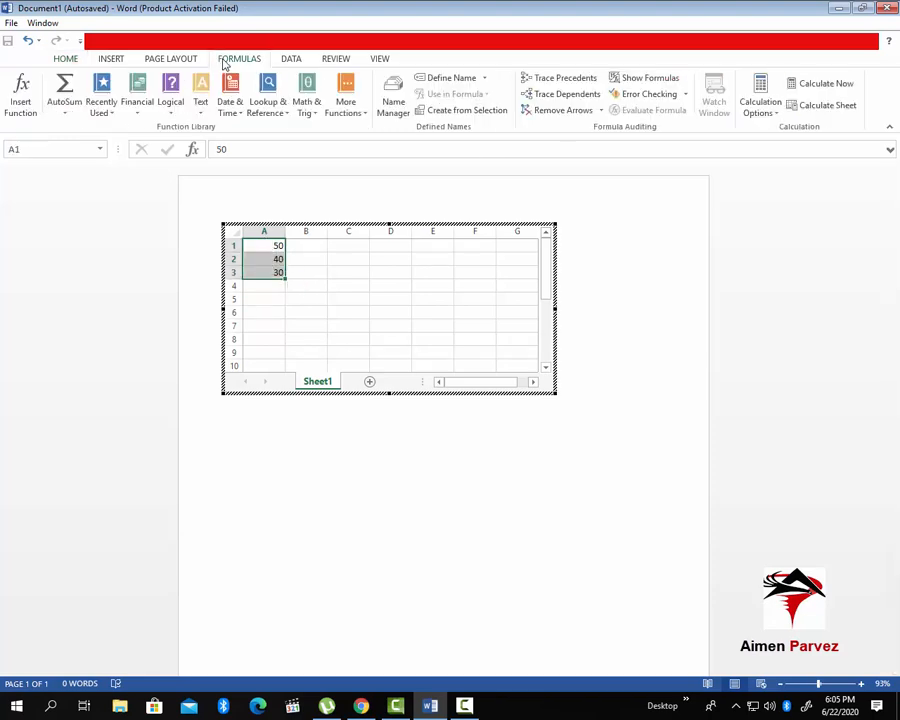
{"action": "left_click", "coordinate": [64, 104]}
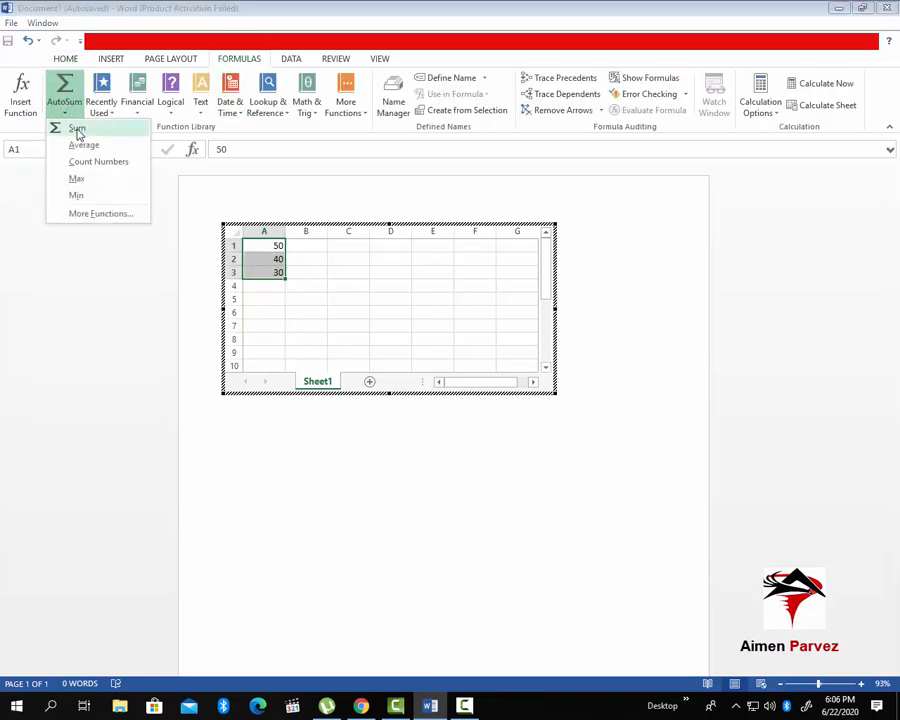
{"action": "left_click", "coordinate": [76, 130]}
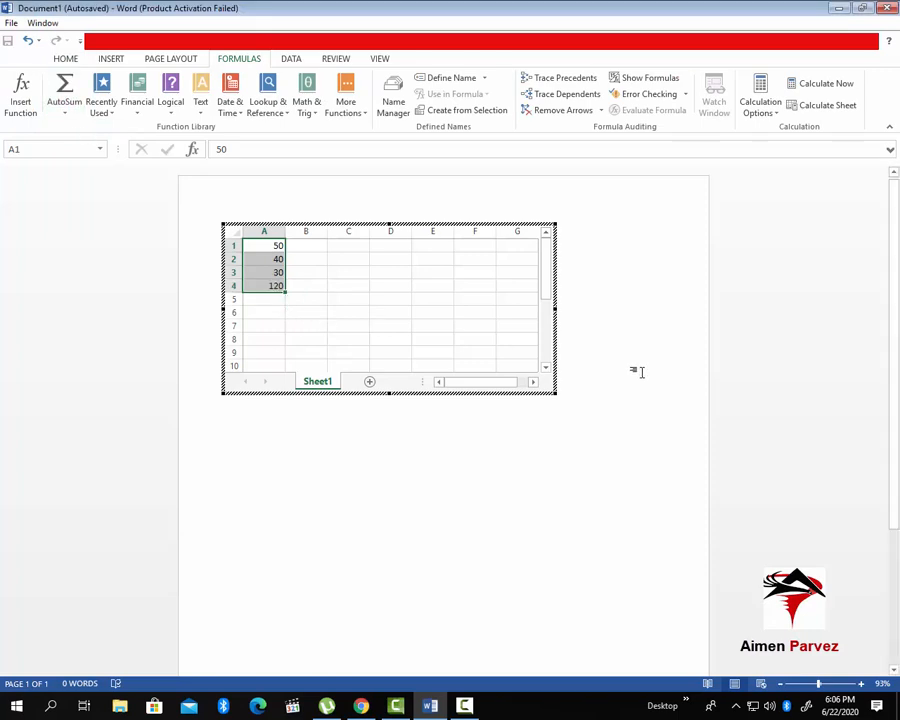
{"action": "left_click", "coordinate": [640, 372]}
{"action": "left_click", "coordinate": [450, 237]}
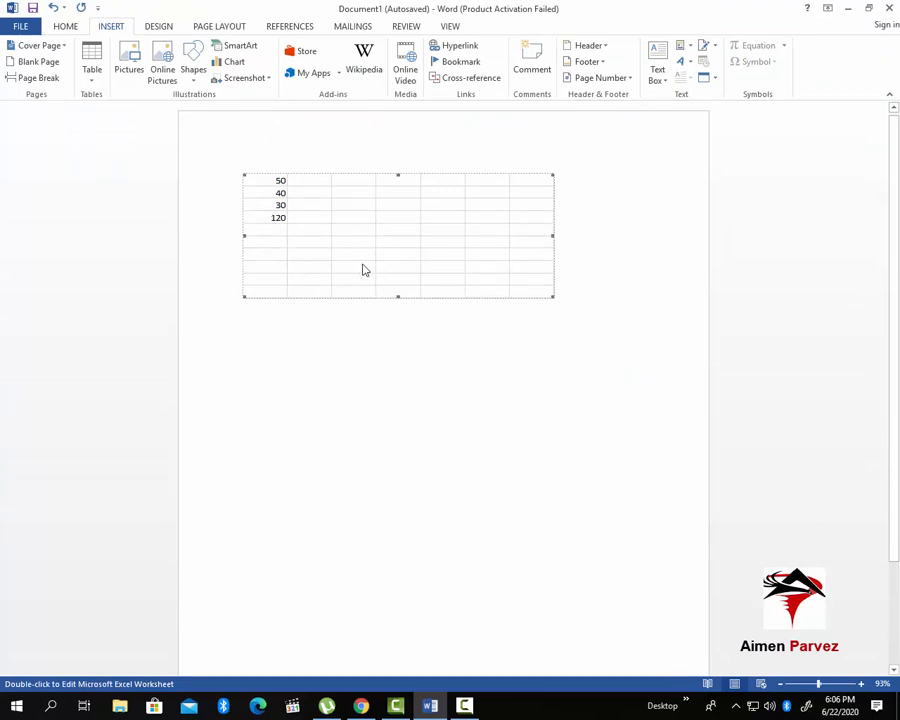
Delete the embedded worksheet and insert the Calendar 2 quick table showing May
{"action": "key", "text": "Delete"}
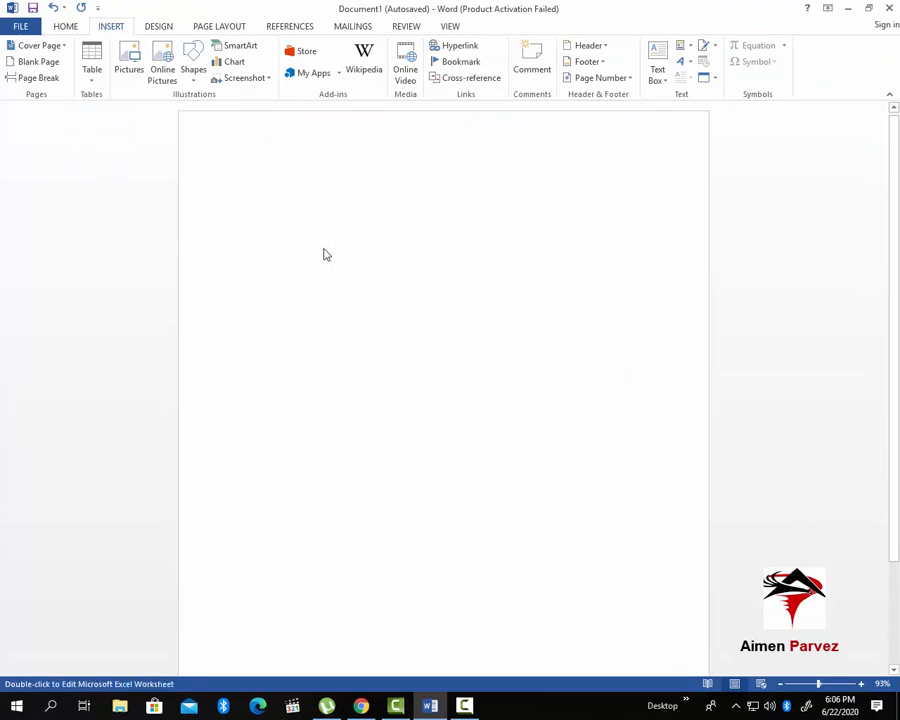
{"action": "left_click", "coordinate": [96, 86]}
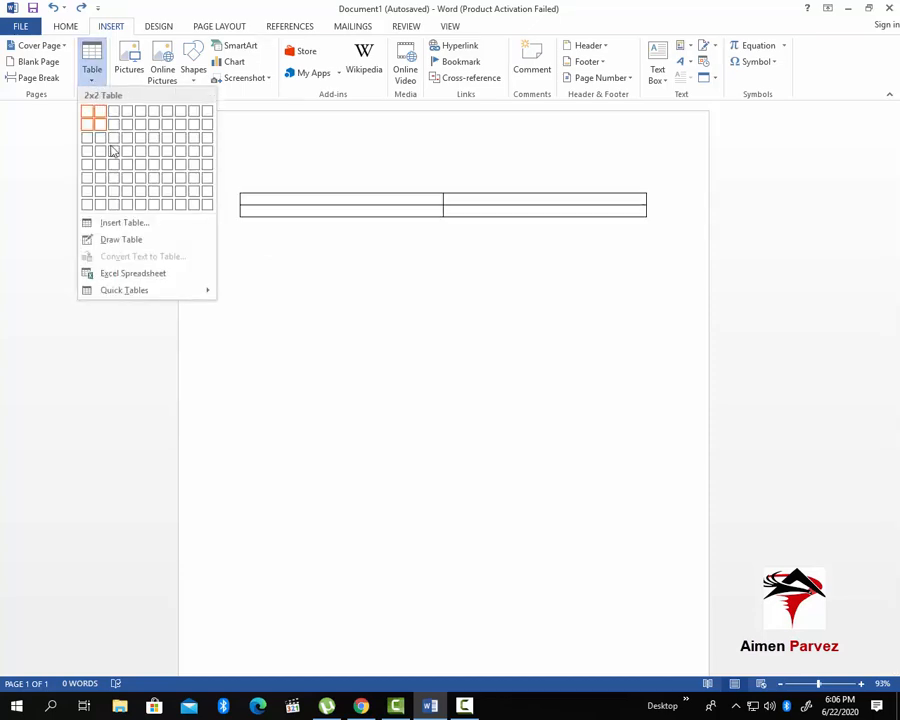
{"action": "mouse_move", "coordinate": [172, 296]}
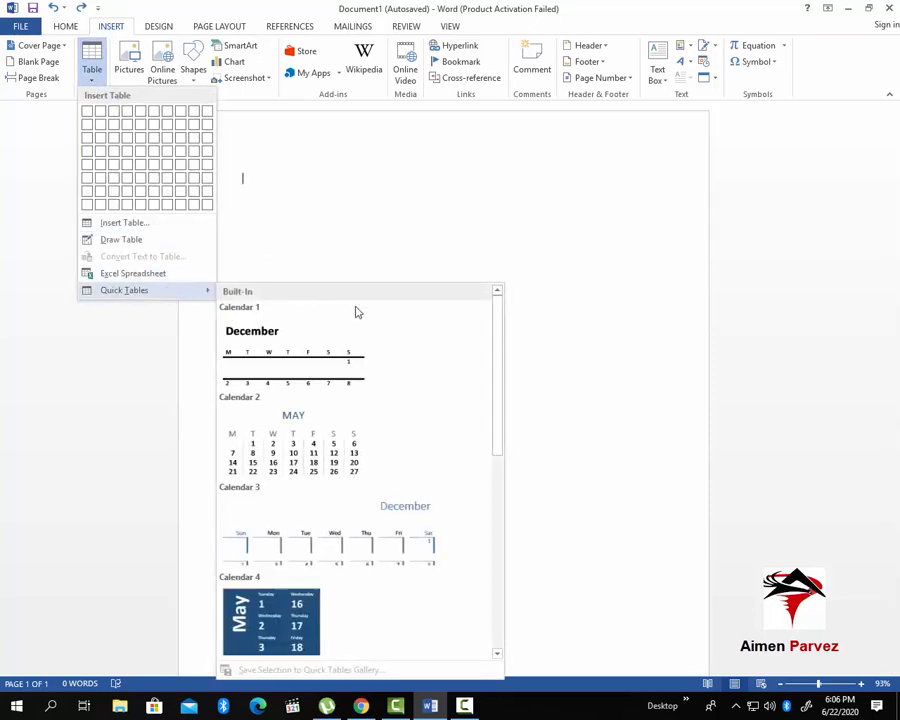
{"action": "scroll", "coordinate": [315, 472], "scroll_direction": "down", "scroll_amount": 5}
{"action": "scroll", "coordinate": [315, 470], "scroll_direction": "up", "scroll_amount": 5}
{"action": "scroll", "coordinate": [336, 430], "scroll_direction": "down", "scroll_amount": 6}
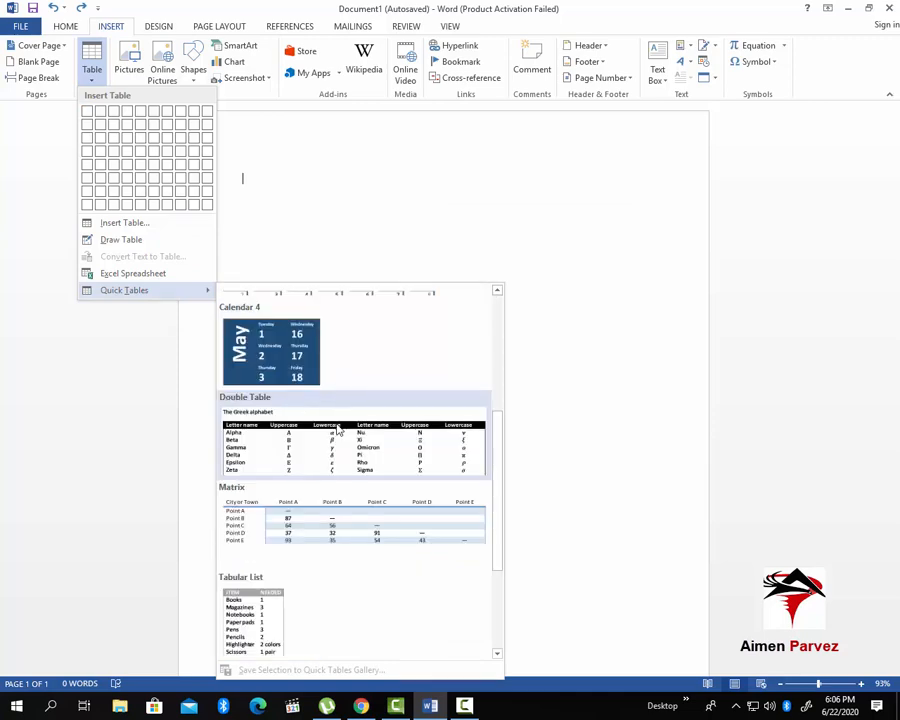
{"action": "scroll", "coordinate": [337, 436], "scroll_direction": "up", "scroll_amount": 6}
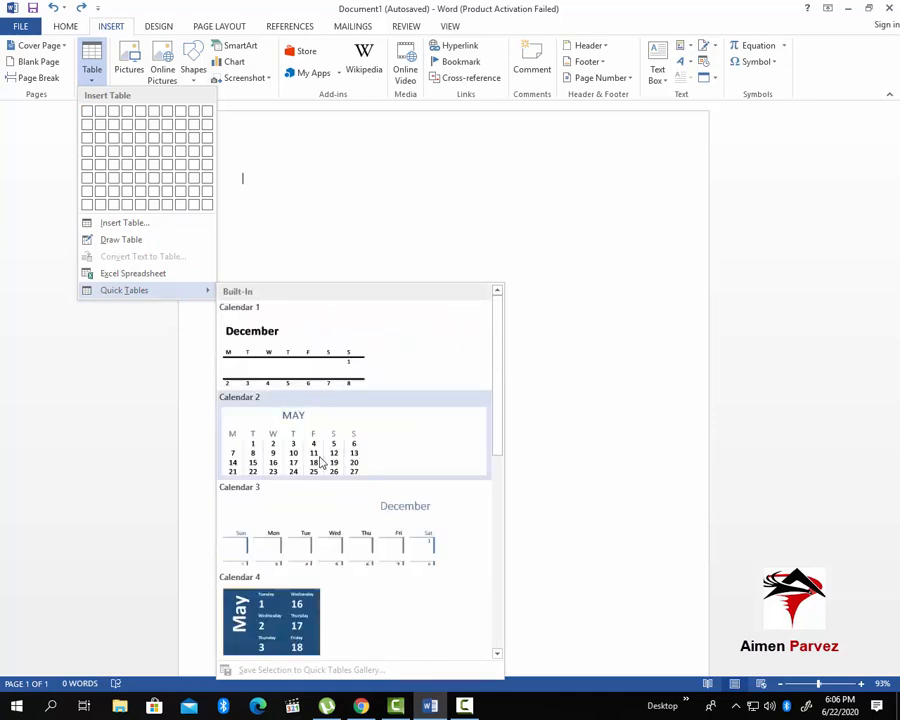
{"action": "left_click", "coordinate": [316, 447]}
Replace the calendar's 18 with 'sdf', undo it, then delete the whole calendar table
{"action": "left_click", "coordinate": [467, 334]}
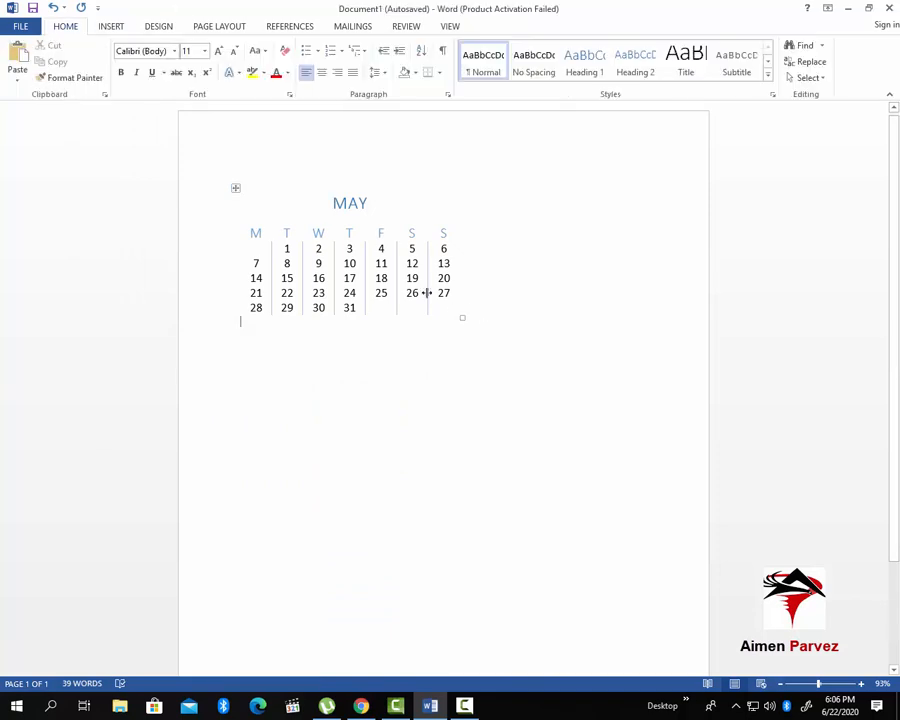
{"action": "double_click", "coordinate": [368, 277]}
{"action": "type", "text": "sdf"}
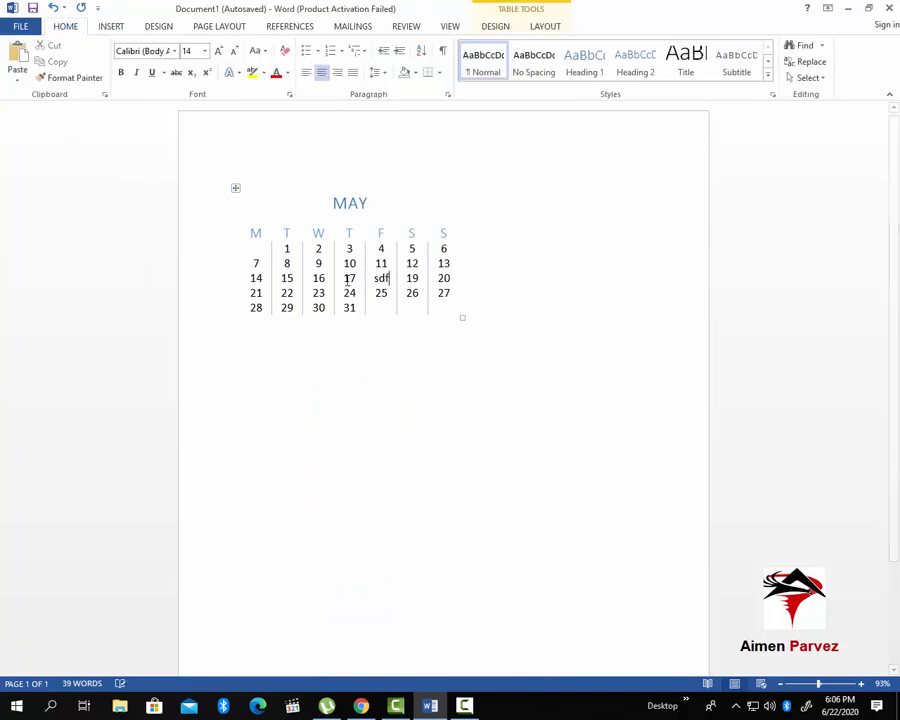
{"action": "key", "text": "ctrl+z"}
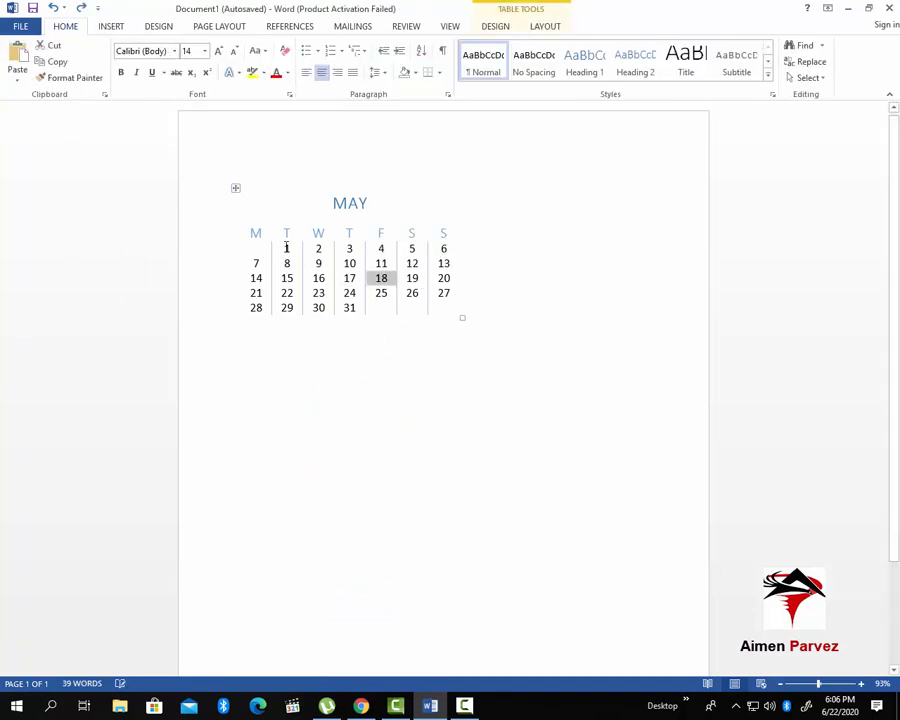
{"action": "left_click", "coordinate": [234, 191]}
{"action": "key", "text": "Delete"}
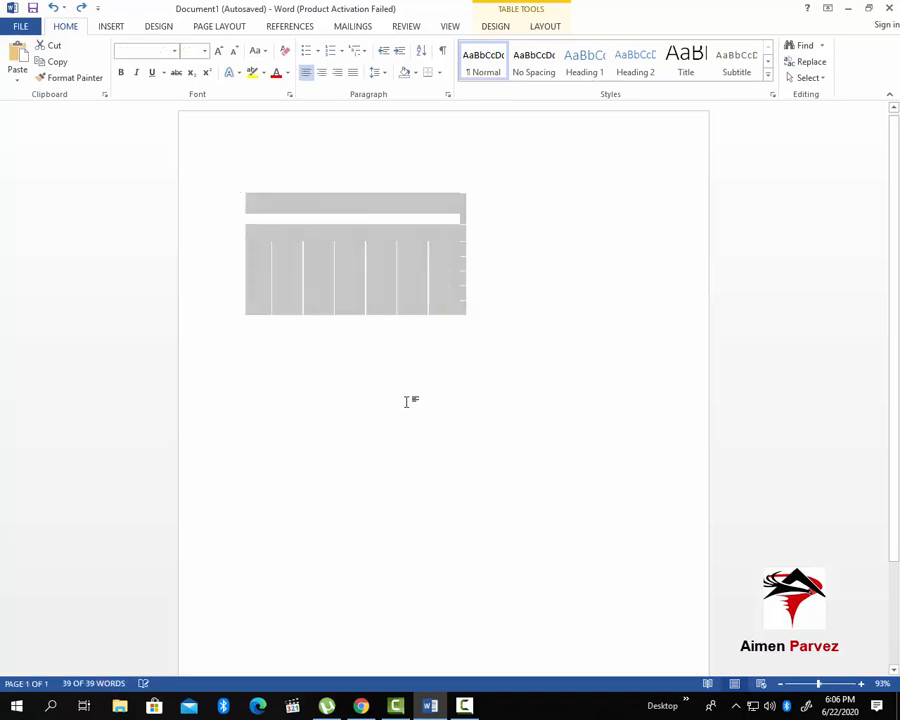
{"action": "key", "text": "BackSpace"}
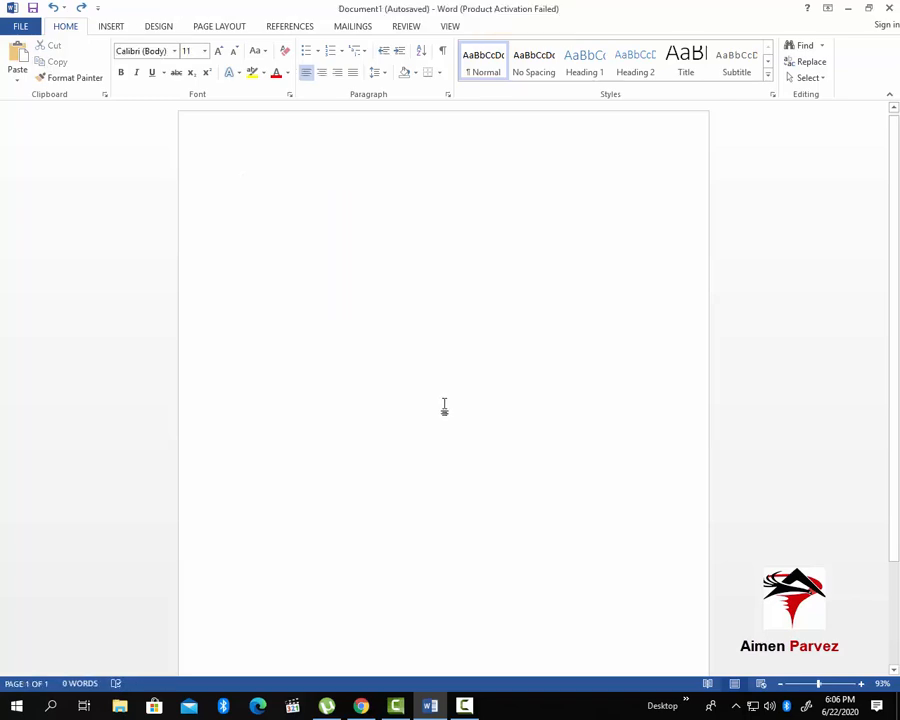